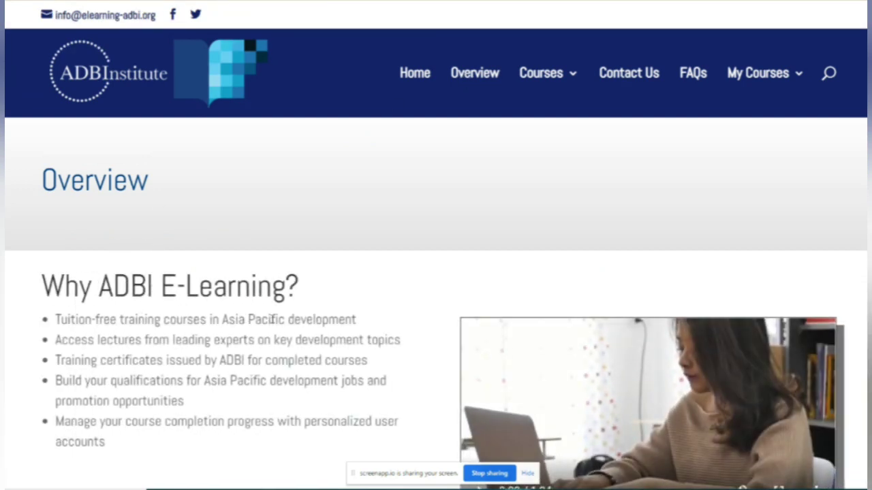
# - Scroll down the Overview page to the 'Why ADBI E-Learning?' benefits list and introductory video
pyautogui.scroll(-5, 299, 326)
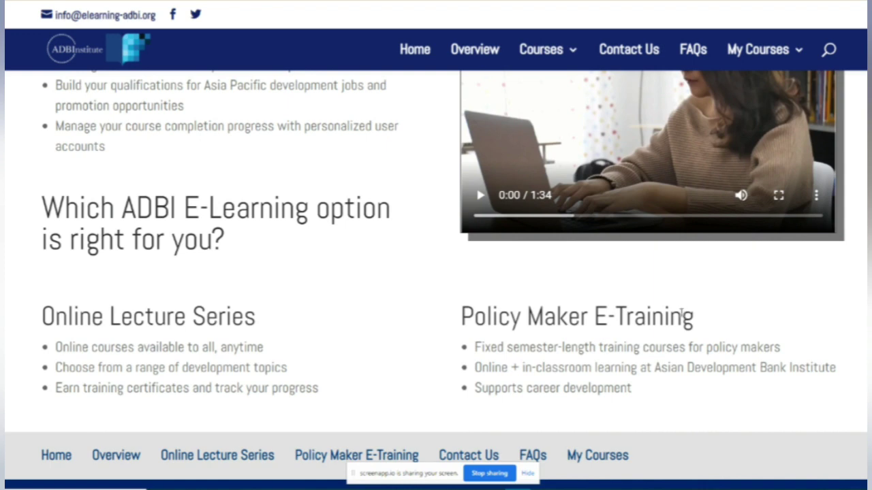
pyautogui.scroll(5, 372, 315)
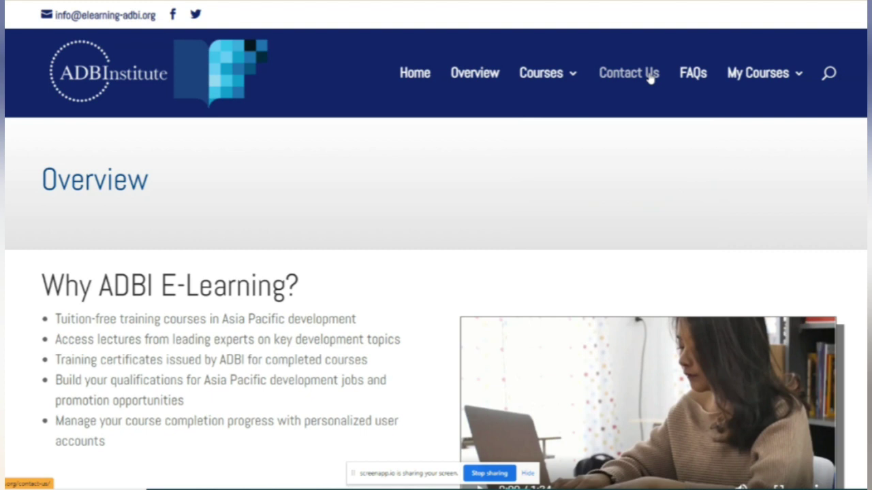
pyautogui.moveTo(755, 84)
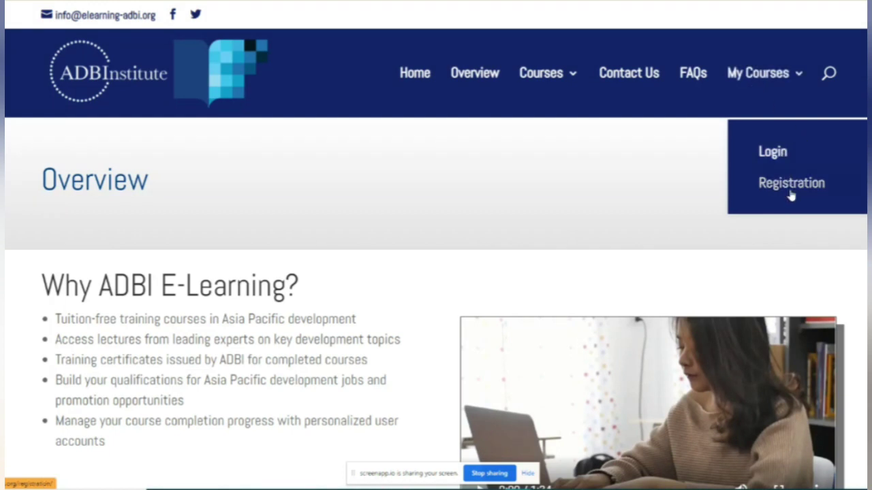
# - Open the Login page from My Courses and look over the empty login form
pyautogui.click(775, 154)
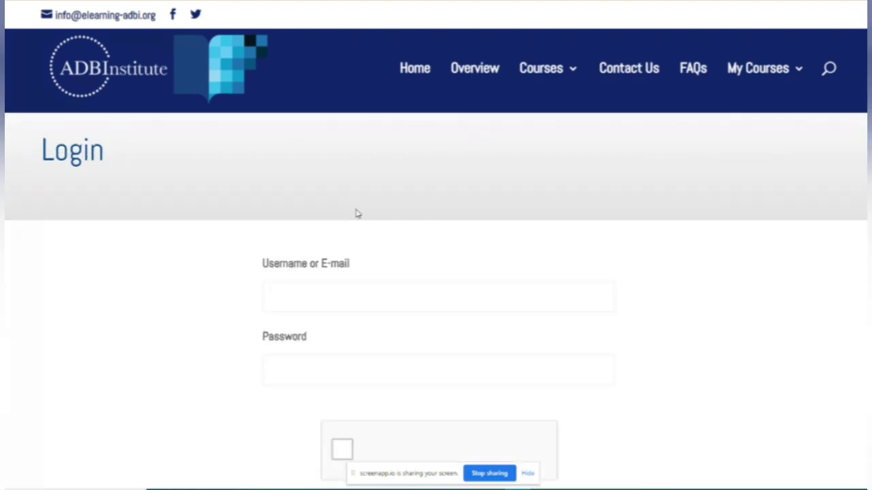
pyautogui.scroll(-3, 398, 298)
pyautogui.scroll(3, 331, 298)
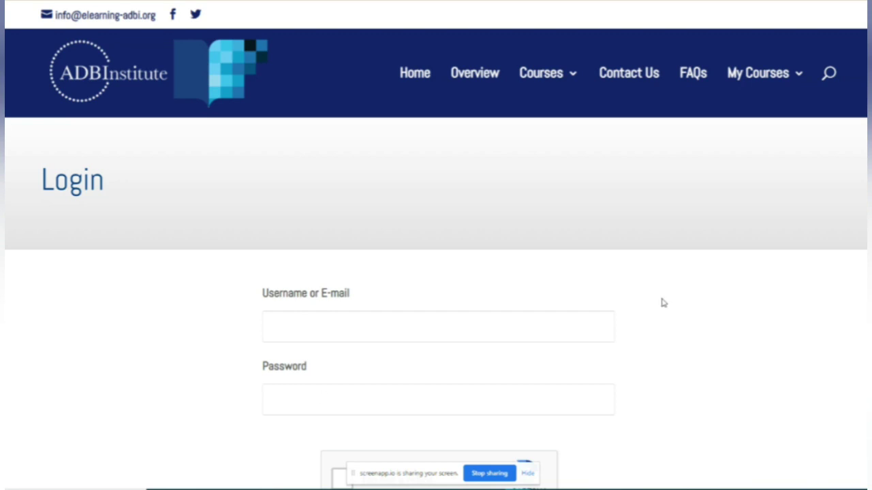
# - Open Registration from the My Courses menu and review all the empty sign-up fields
pyautogui.moveTo(788, 81)
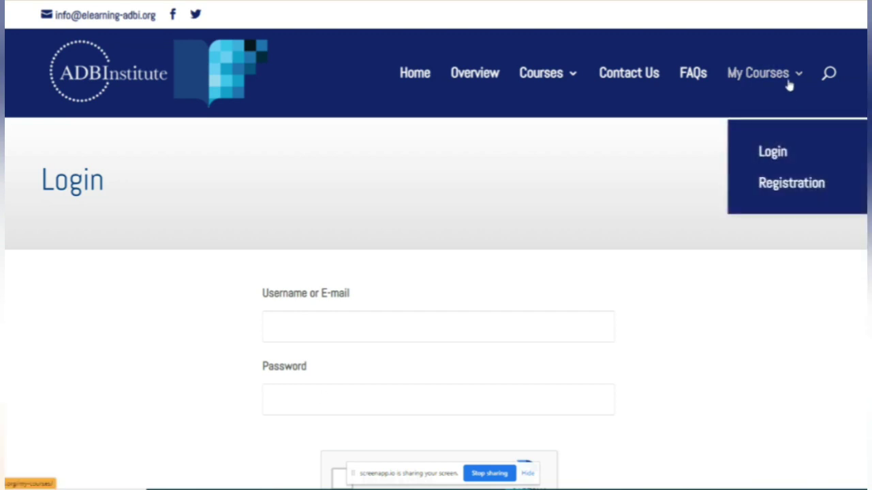
pyautogui.click(797, 184)
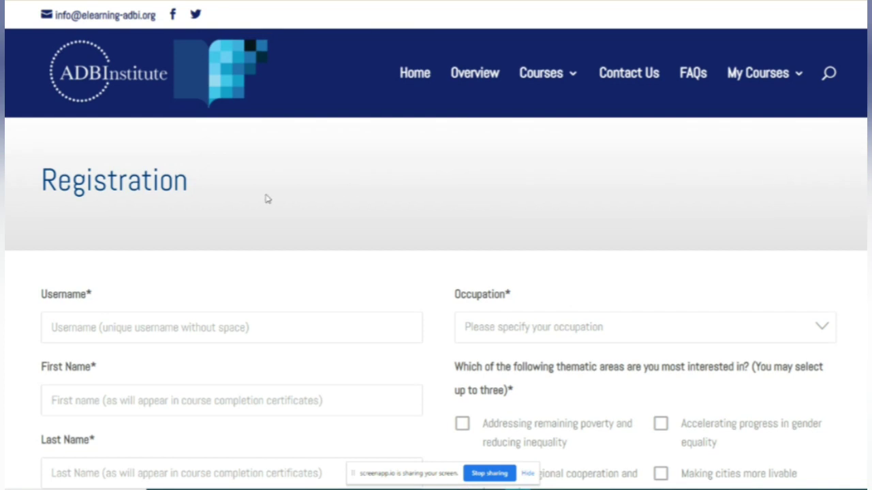
pyautogui.scroll(-3, 345, 189)
pyautogui.scroll(4, 230, 220)
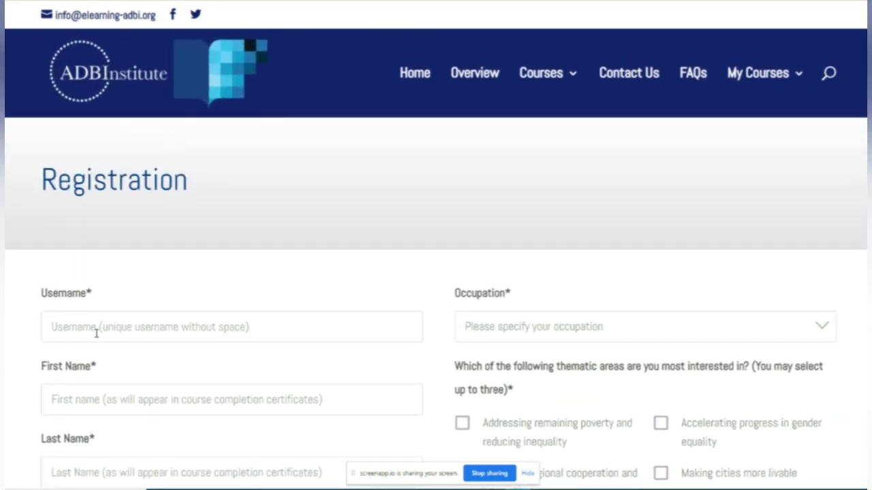
pyautogui.scroll(-3, 96, 333)
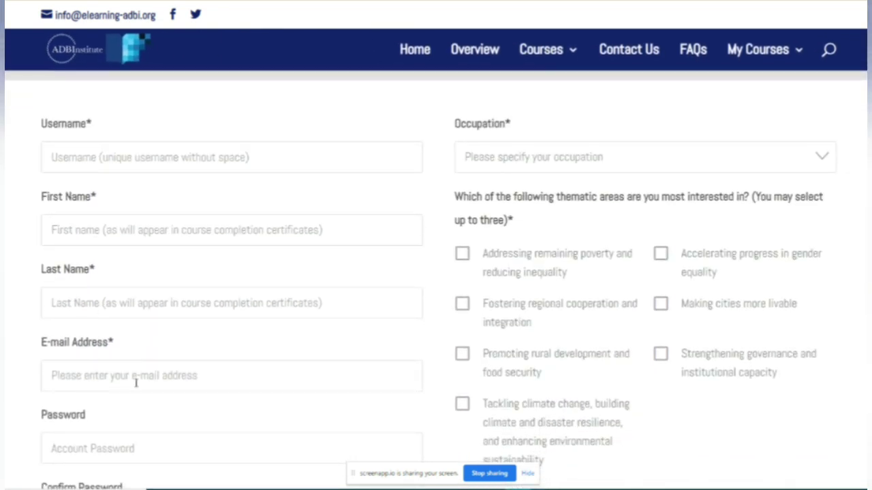
pyautogui.scroll(-2, 112, 383)
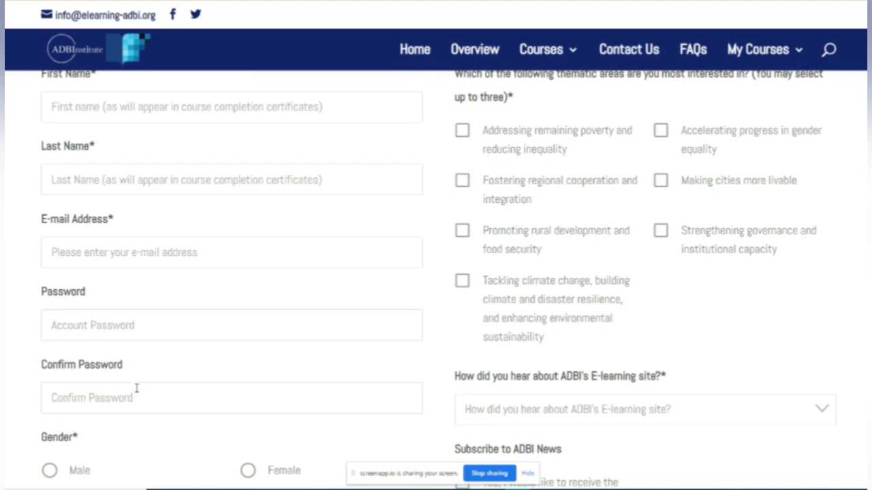
pyautogui.scroll(-2, 135, 391)
pyautogui.scroll(-2, 103, 352)
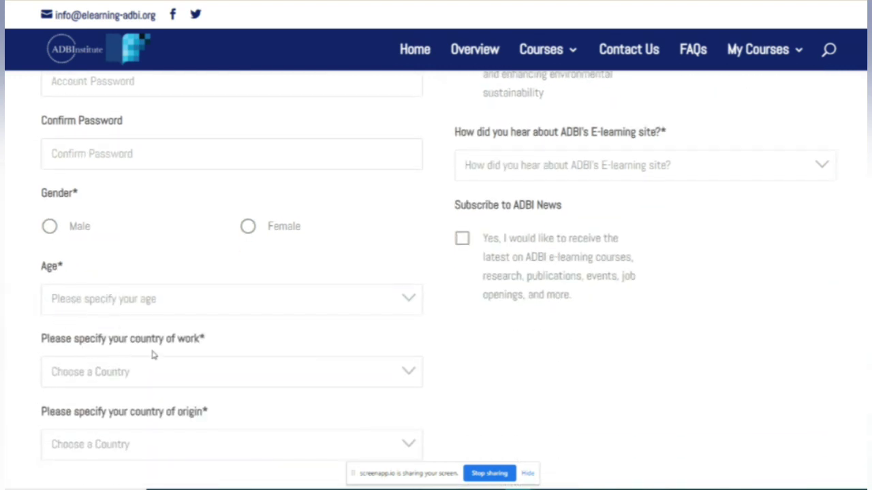
pyautogui.scroll(-2, 129, 369)
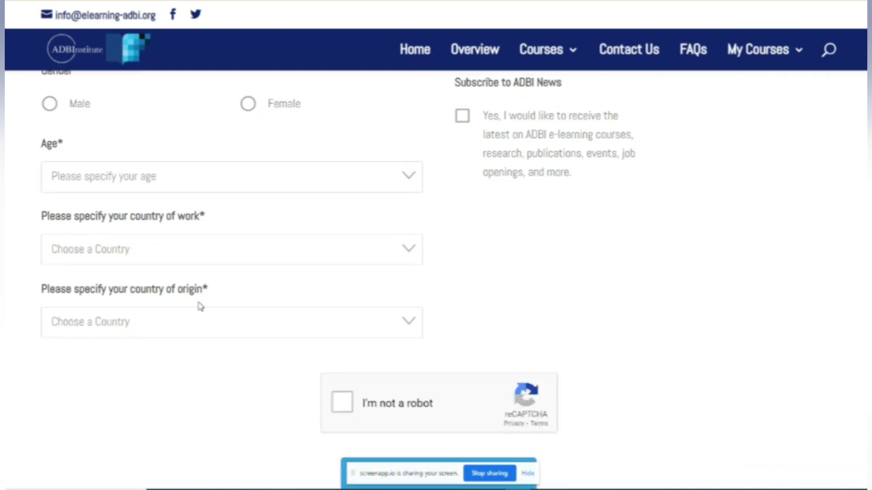
pyautogui.scroll(10, 446, 302)
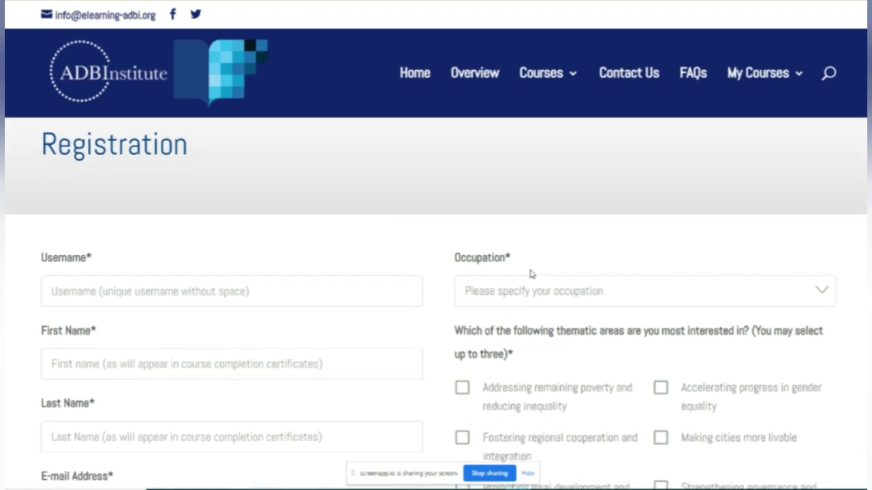
pyautogui.scroll(-2, 532, 274)
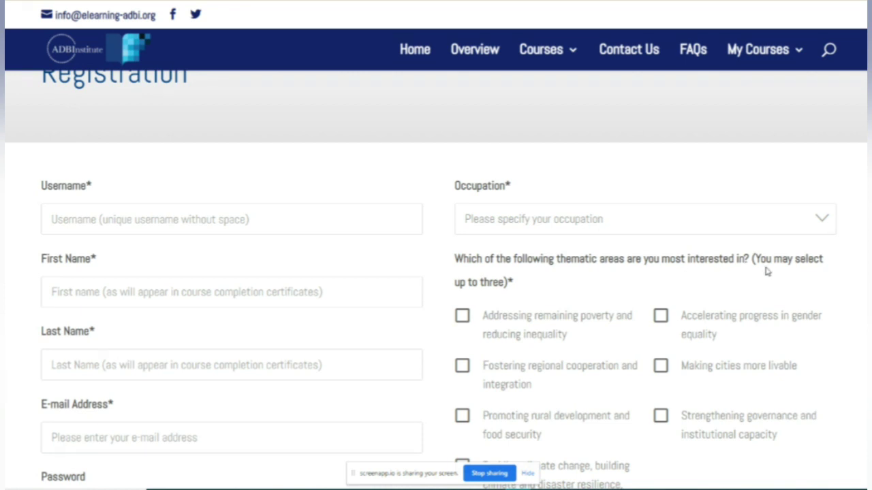
pyautogui.scroll(-2, 623, 342)
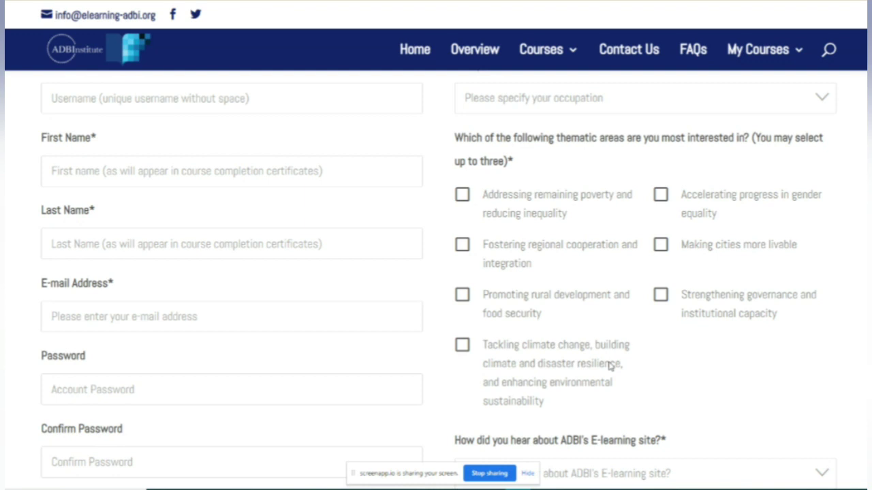
pyautogui.scroll(-2, 610, 365)
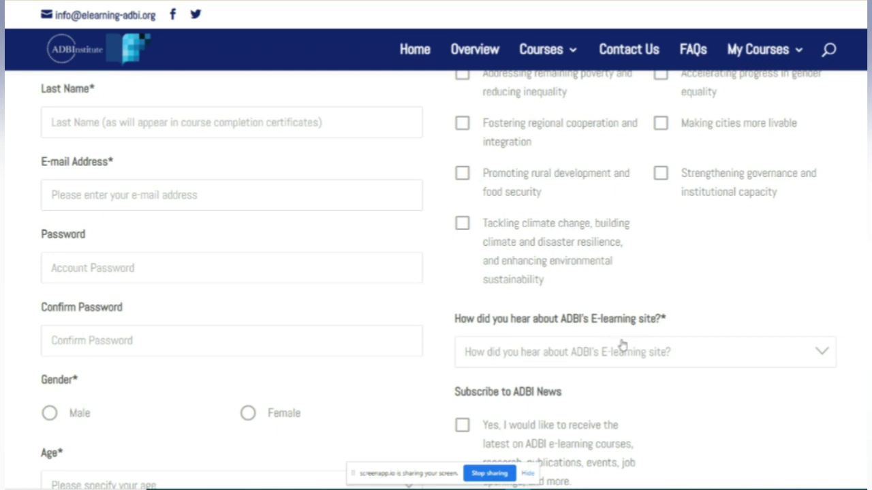
pyautogui.scroll(-1, 632, 334)
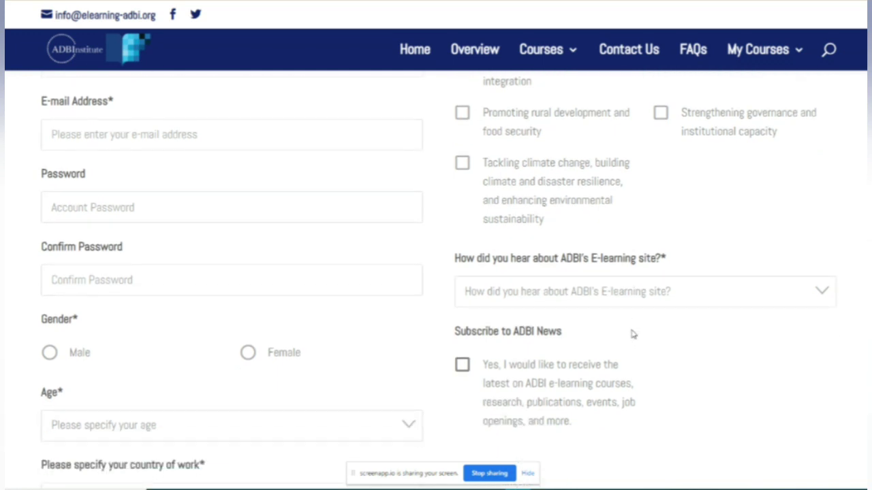
pyautogui.scroll(-1, 620, 329)
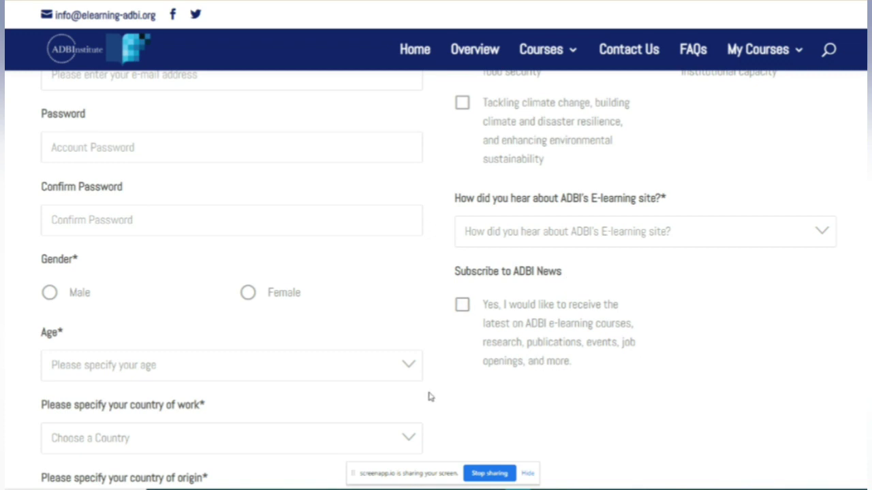
pyautogui.scroll(-5, 505, 393)
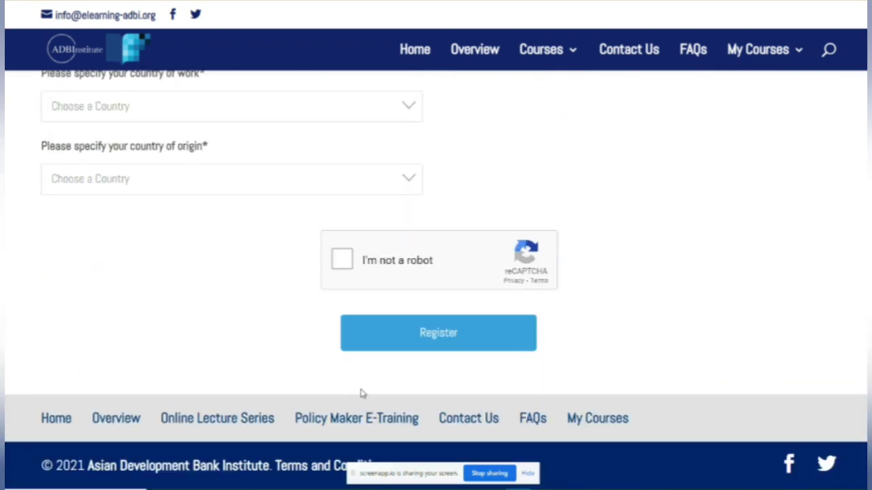
pyautogui.scroll(10, 238, 364)
pyautogui.scroll(3, 71, 227)
# - Enter the username, removing its title prefix and appending another name part
pyautogui.click(77, 220)
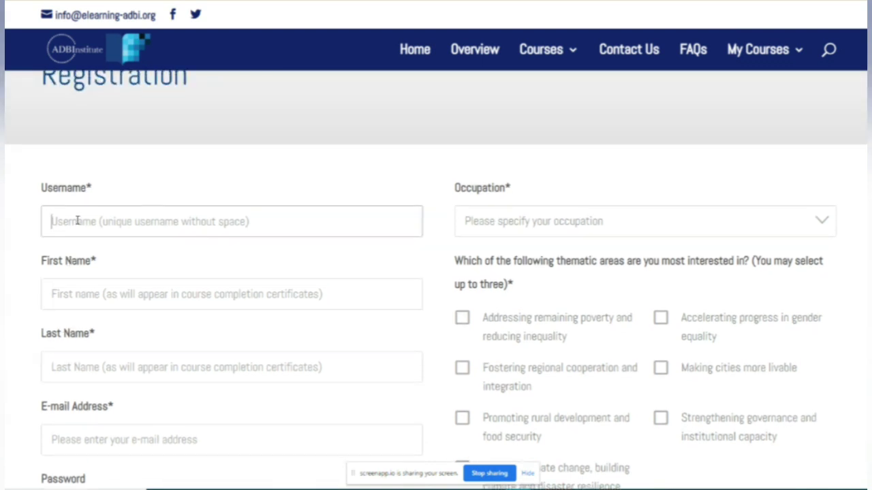
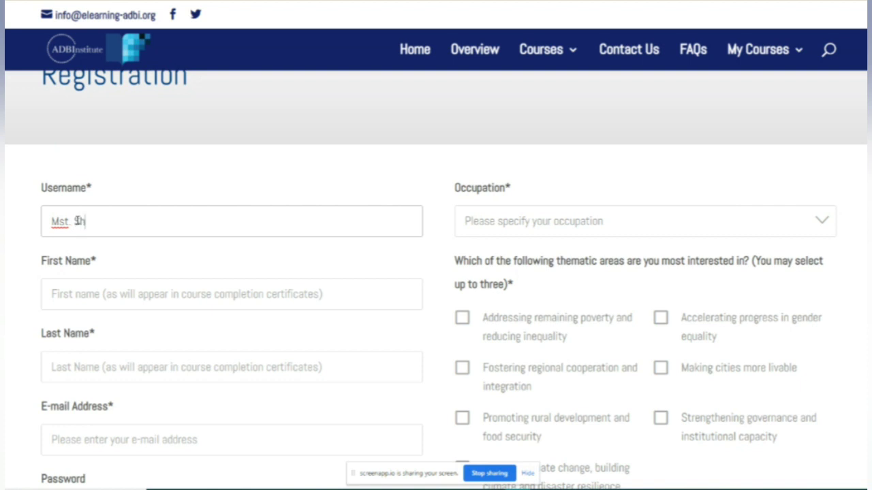
pyautogui.click(68, 293)
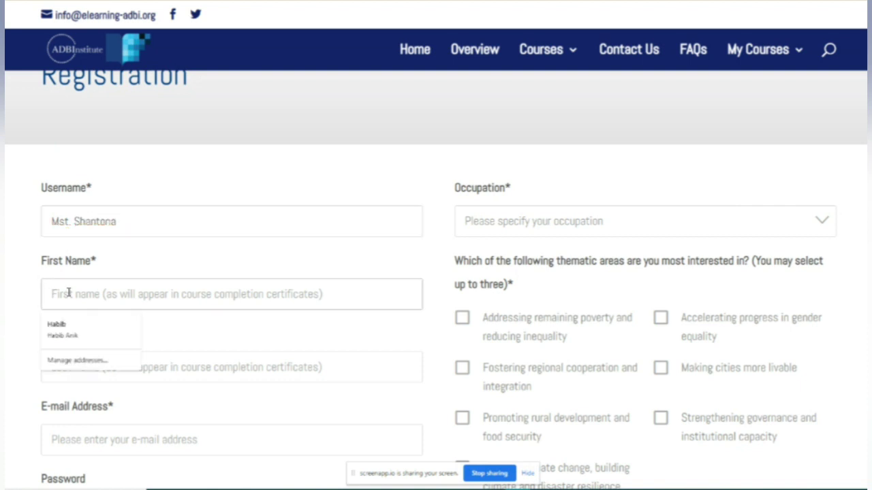
pyautogui.moveTo(73, 222); pyautogui.dragTo(37, 233)
pyautogui.press('BackSpace')
pyautogui.click(112, 214)
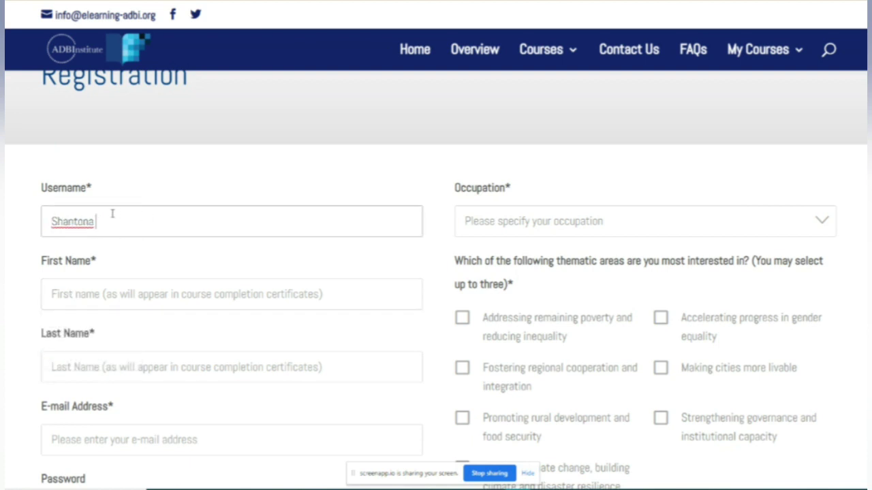
pyautogui.scroll(-1, 112, 214)
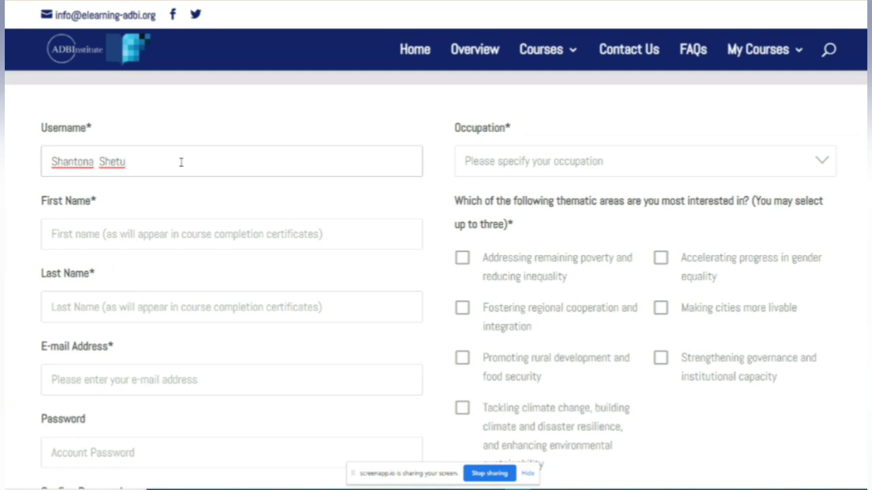
# - Enter the first name and start the last name, clearing a stray '4'
pyautogui.click(79, 237)
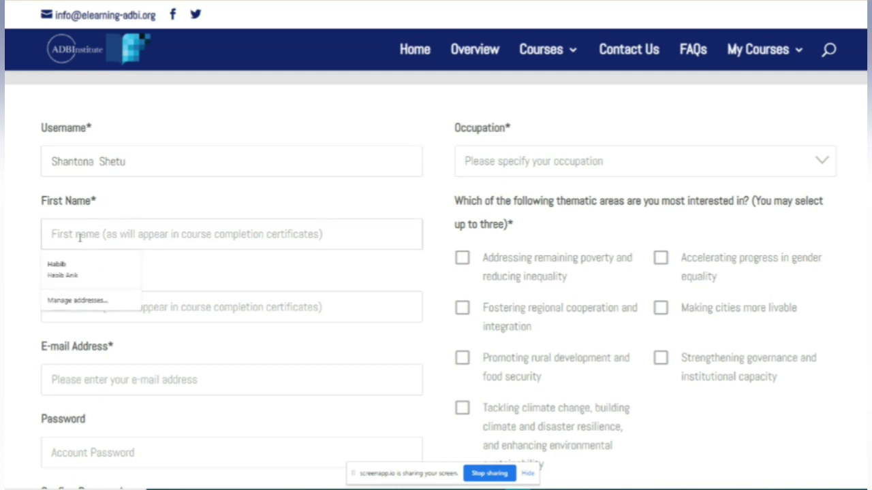
pyautogui.click(73, 311)
pyautogui.write('4')
pyautogui.press('BackSpace')
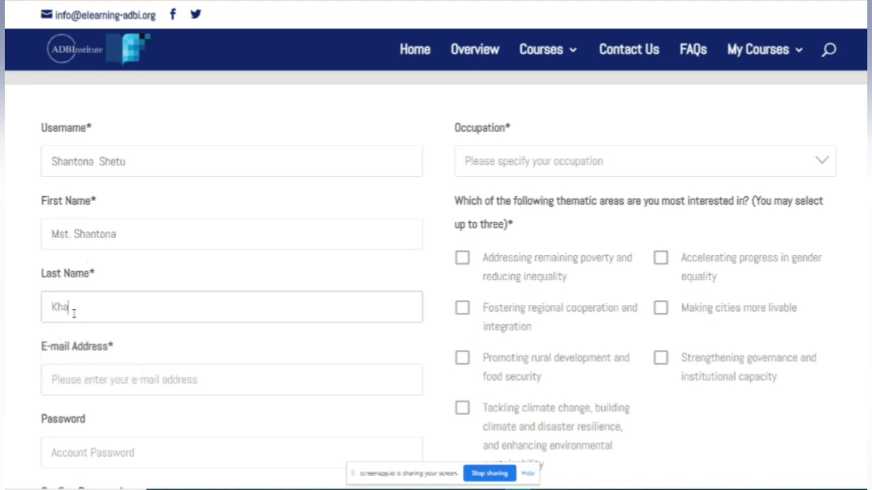
# - Complete the surname, then fill in the e-mail address, password and password confirmation
pyautogui.scroll(-3, 12, 155)
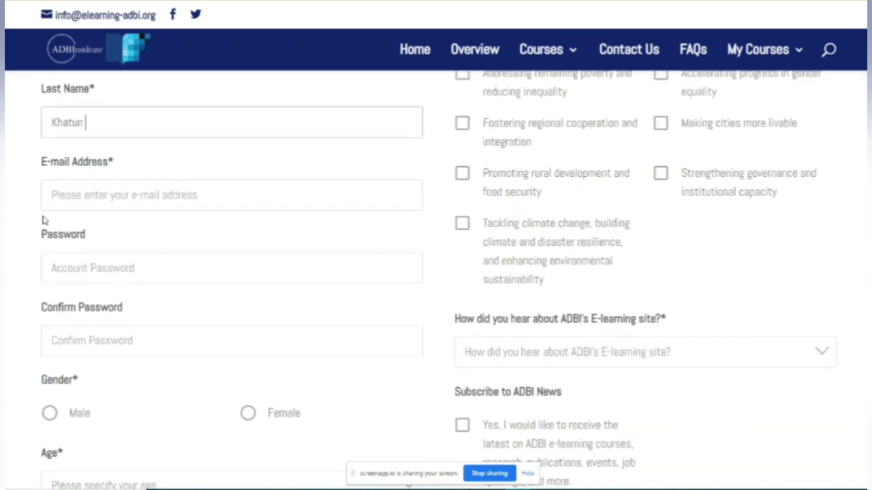
pyautogui.click(75, 195)
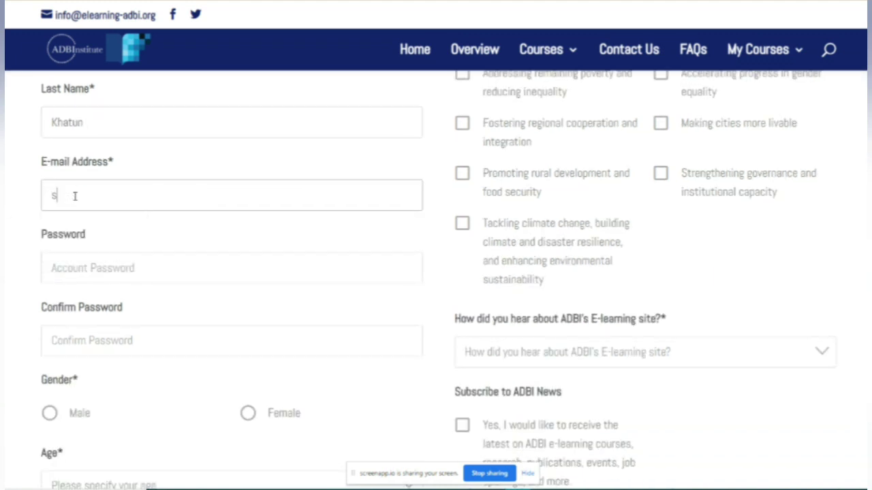
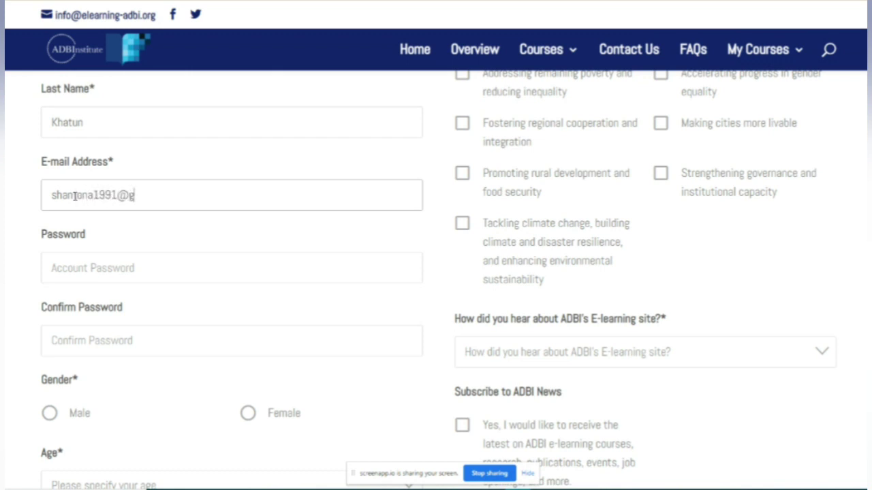
pyautogui.click(72, 270)
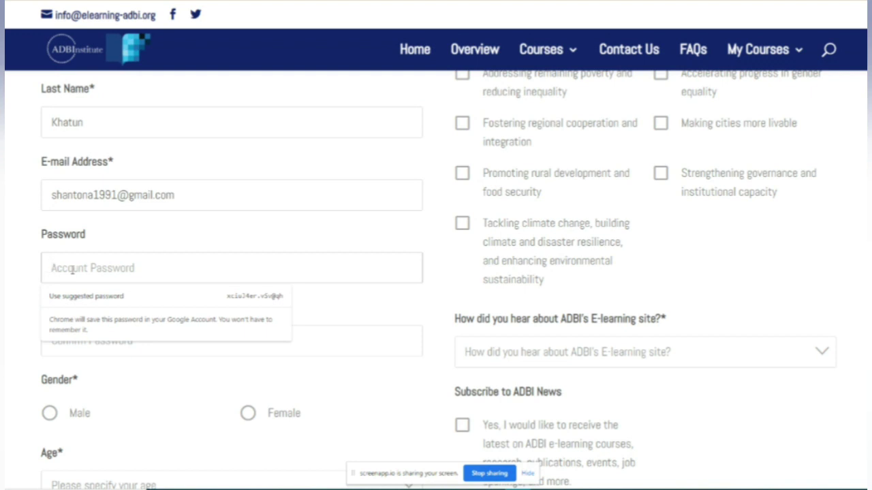
pyautogui.write('••')
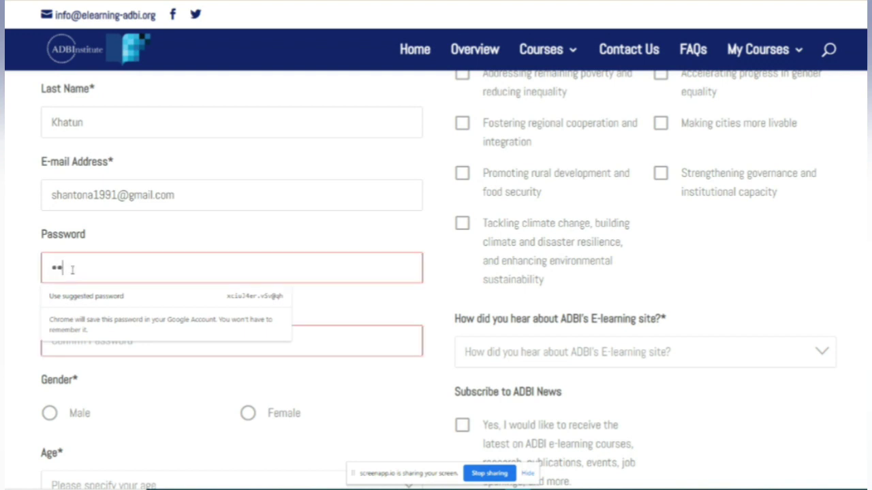
pyautogui.write('••••••••••••')
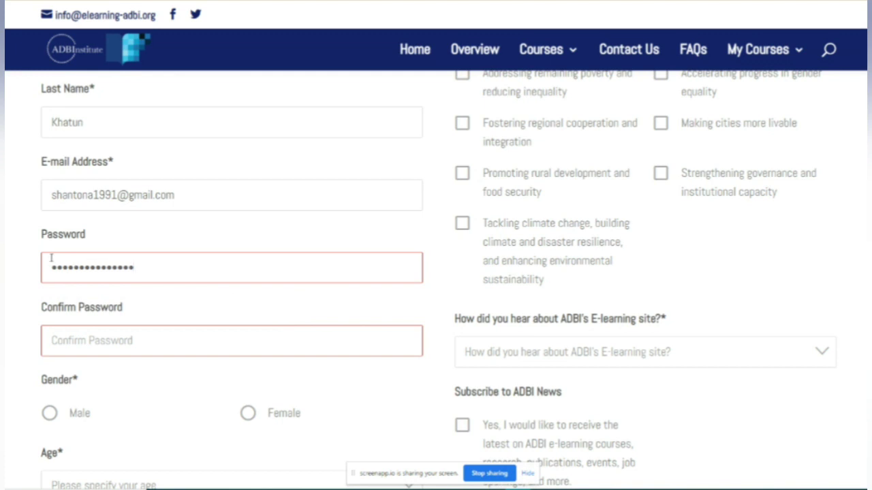
pyautogui.click(75, 340)
pyautogui.write('••••••••••')
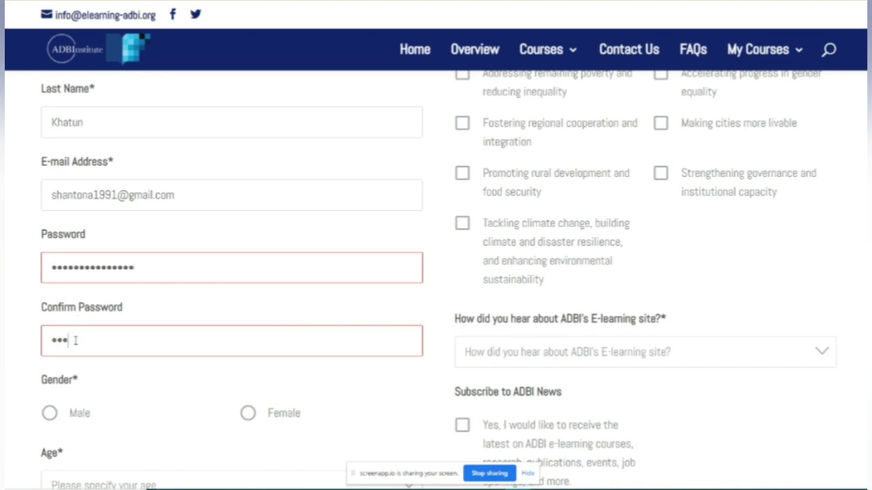
pyautogui.write('••••••')
# - Set gender to Female and age range to 25 – 45
pyautogui.scroll(-2, 136, 323)
pyautogui.click(247, 292)
pyautogui.scroll(-2, 162, 311)
pyautogui.click(68, 246)
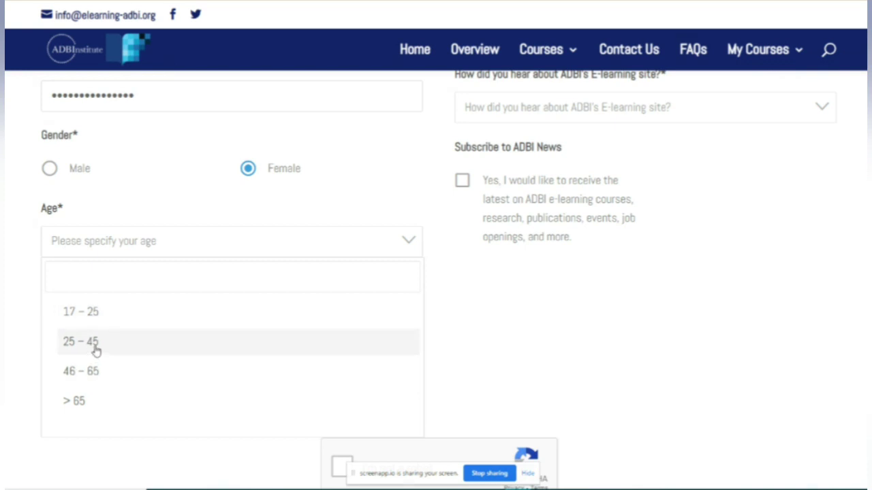
pyautogui.click(96, 351)
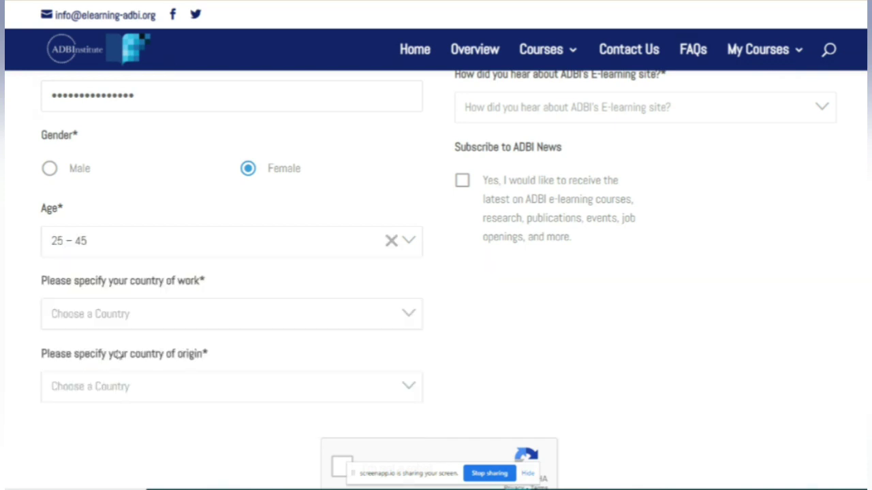
# - Select Bangladesh as both country of work and country of origin
pyautogui.click(81, 314)
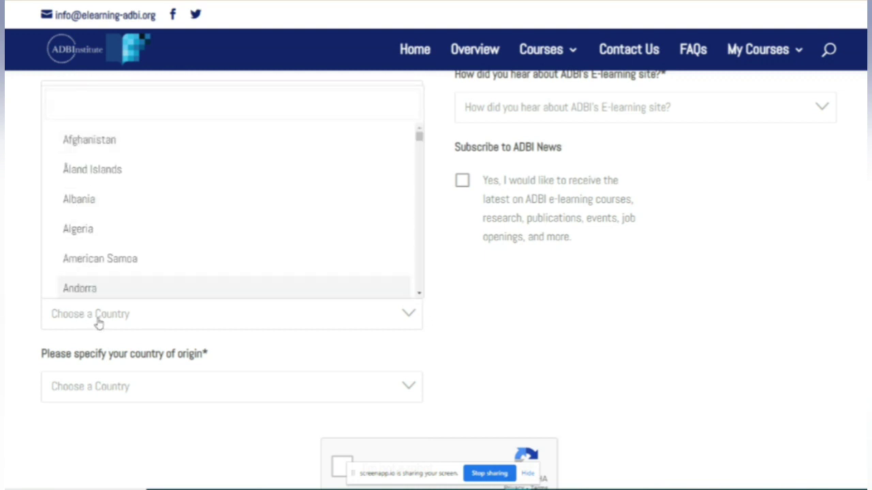
pyautogui.scroll(-5, 120, 223)
pyautogui.scroll(-4, 117, 245)
pyautogui.scroll(3, 107, 227)
pyautogui.click(90, 181)
pyautogui.scroll(-1, 159, 299)
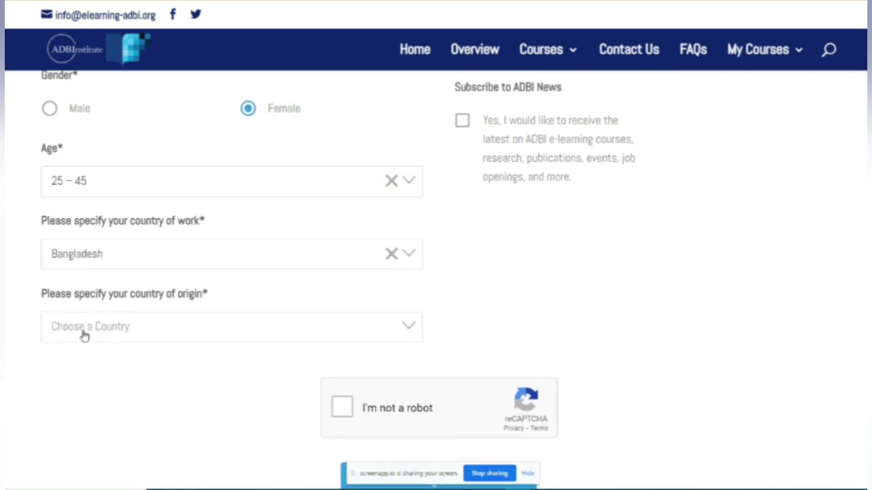
pyautogui.click(79, 333)
pyautogui.scroll(-5, 78, 237)
pyautogui.scroll(-3, 83, 218)
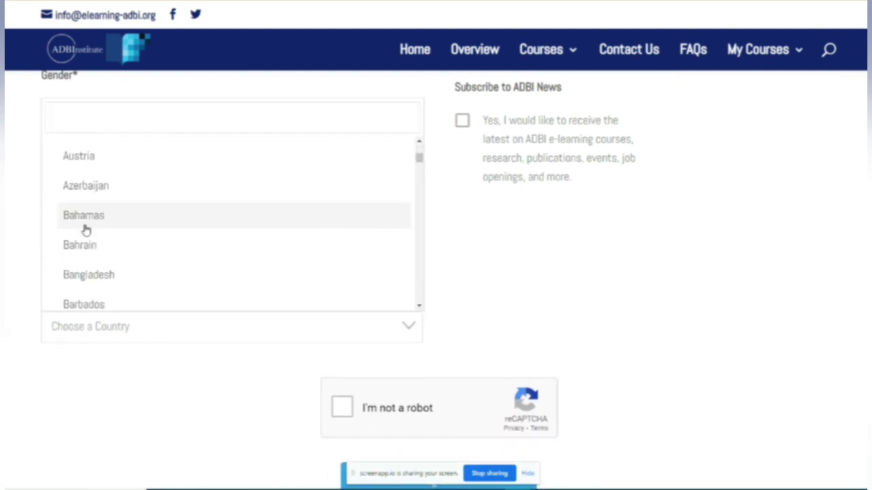
pyautogui.click(78, 267)
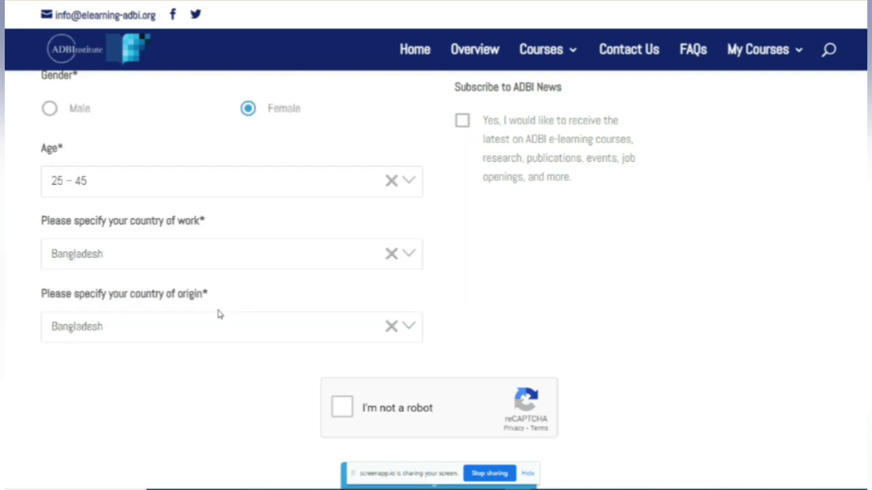
pyautogui.scroll(10, 211, 306)
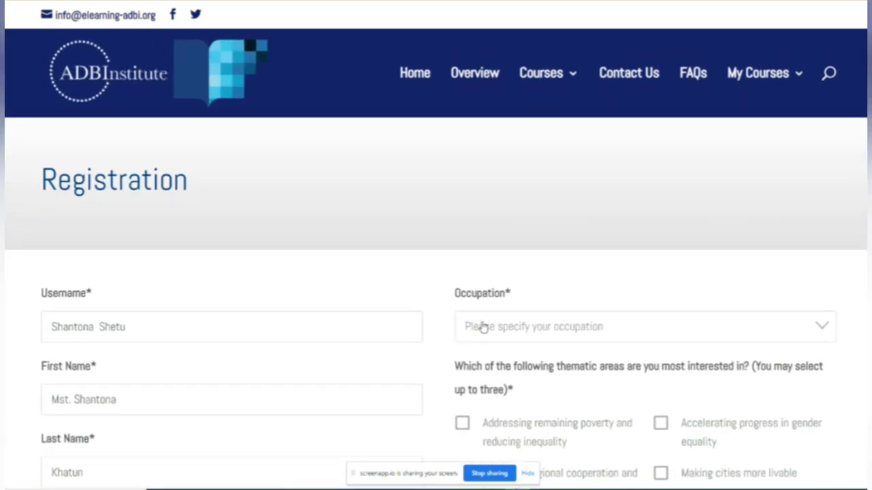
pyautogui.click(482, 328)
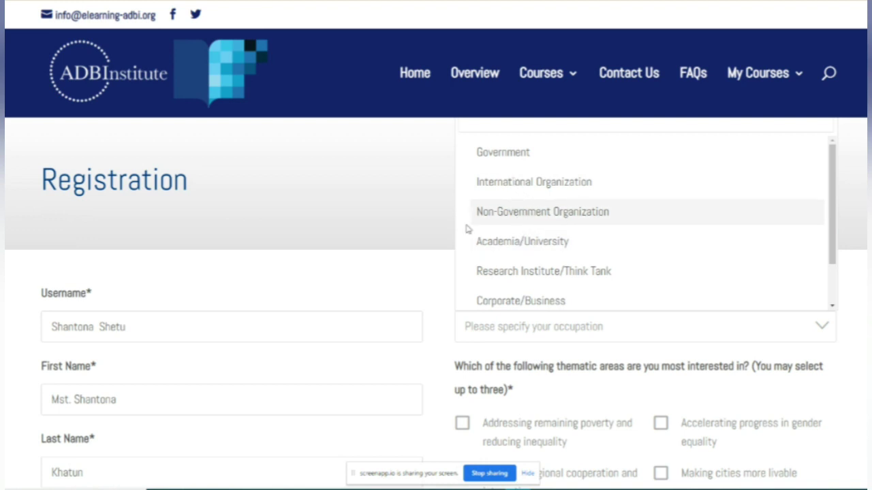
# - Choose Non-Government Organization occupation and tick livable cities, rural development/food security, and climate change interests
pyautogui.click(487, 215)
pyautogui.scroll(-2, 583, 282)
pyautogui.scroll(-1, 568, 261)
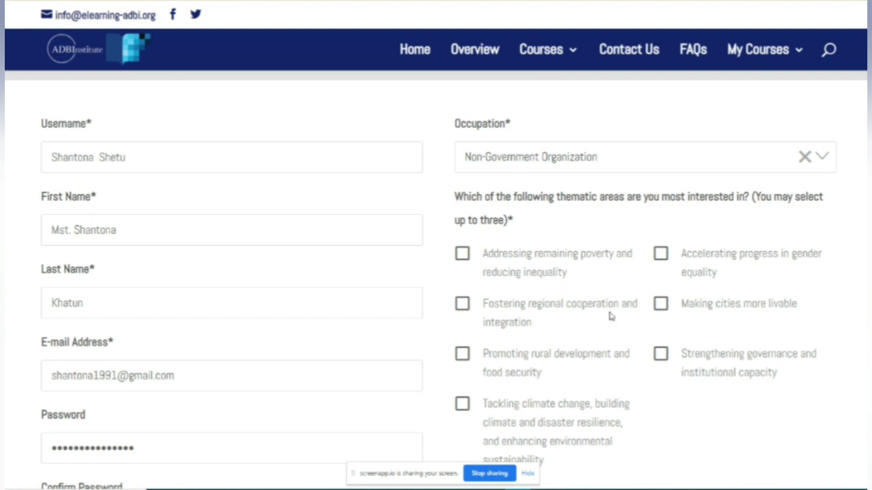
pyautogui.scroll(-1, 544, 331)
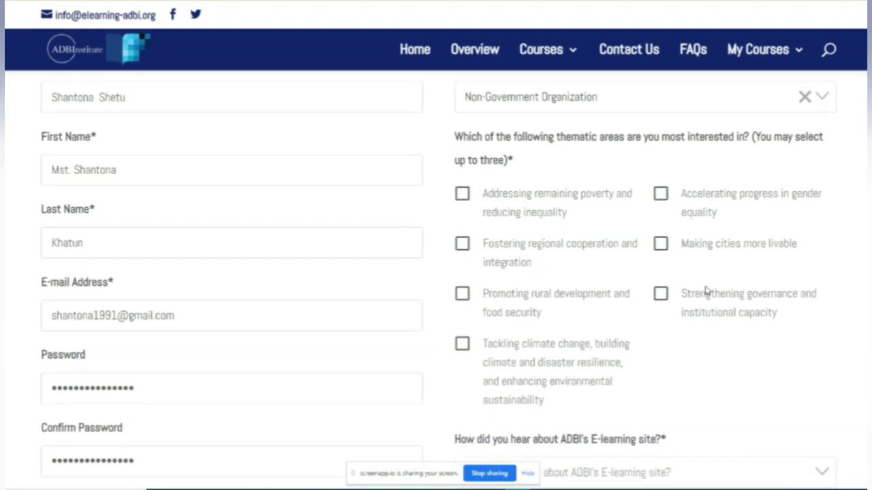
pyautogui.click(660, 244)
pyautogui.scroll(-1, 732, 341)
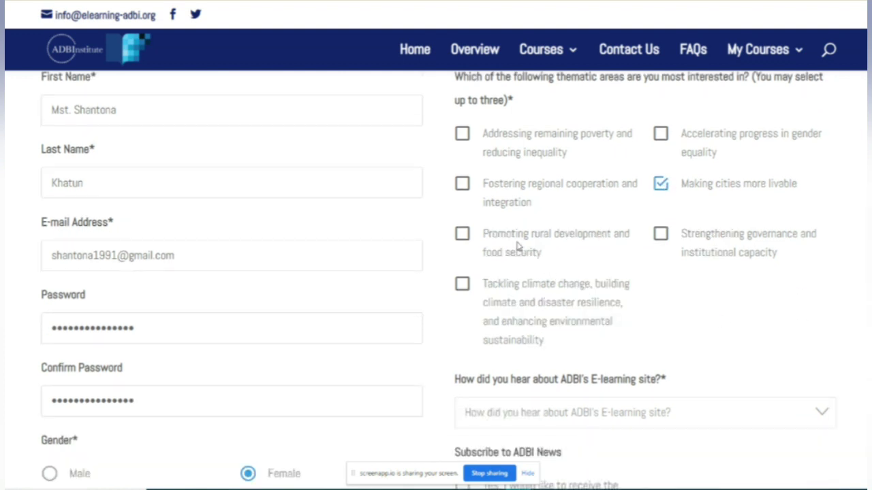
pyautogui.click(462, 234)
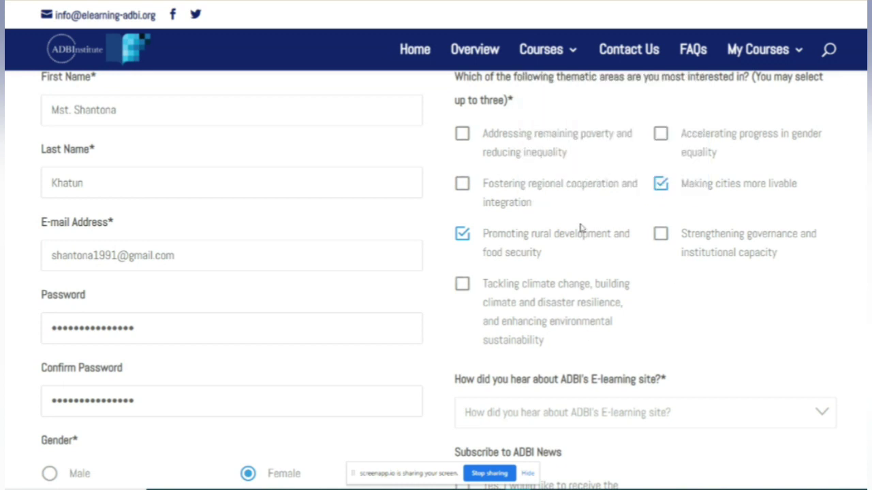
pyautogui.click(461, 287)
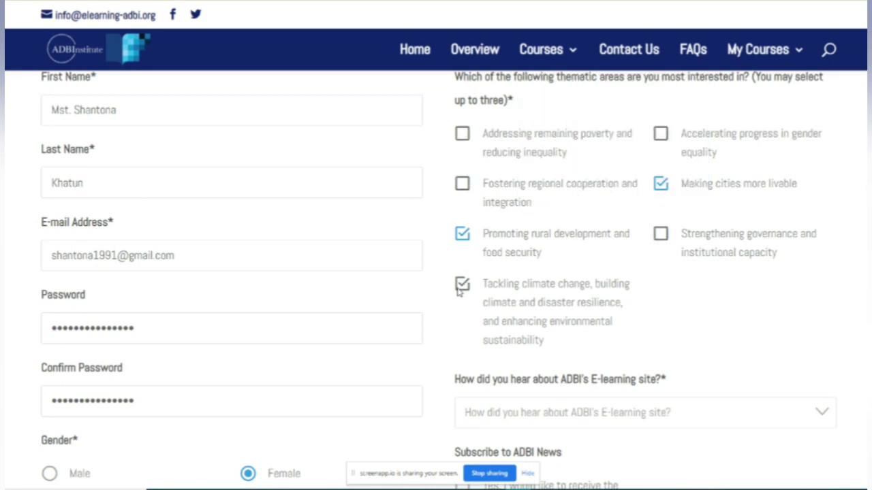
# - Pick 'ADBI website' as referral source, subscribe to ADBI News, and tick the reCAPTCHA
pyautogui.scroll(-2, 475, 294)
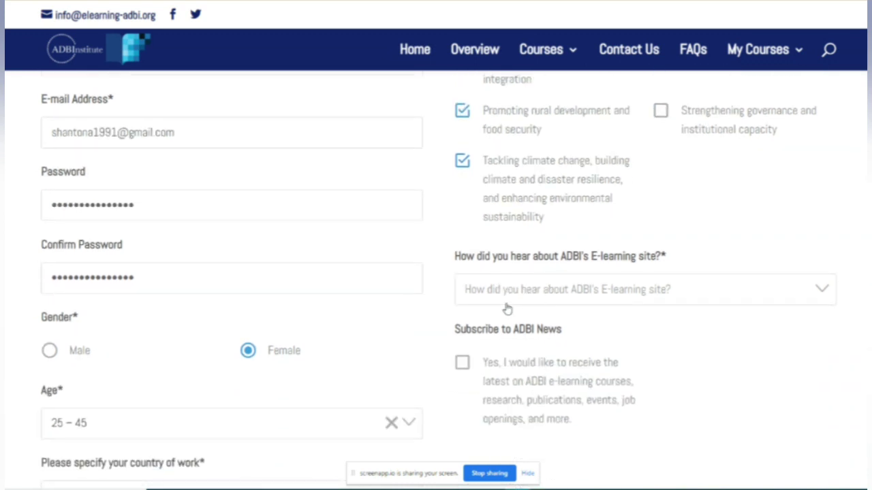
pyautogui.click(494, 298)
pyautogui.click(650, 297)
pyautogui.click(798, 290)
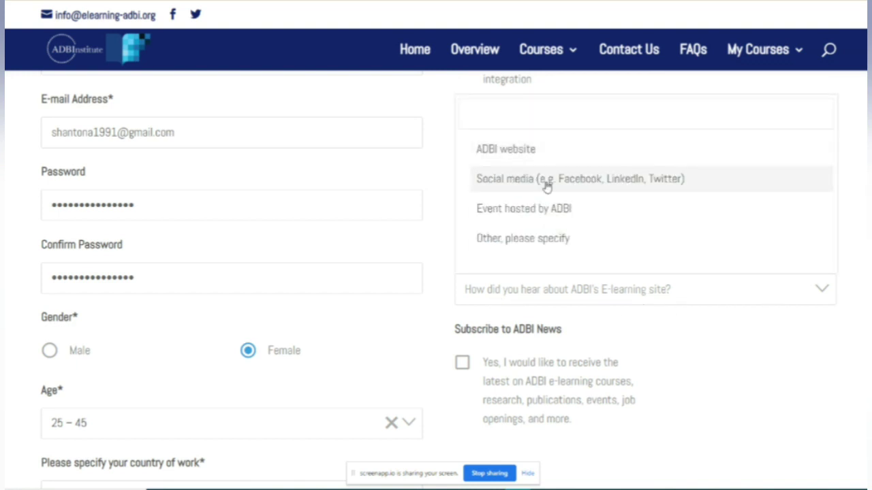
pyautogui.click(526, 154)
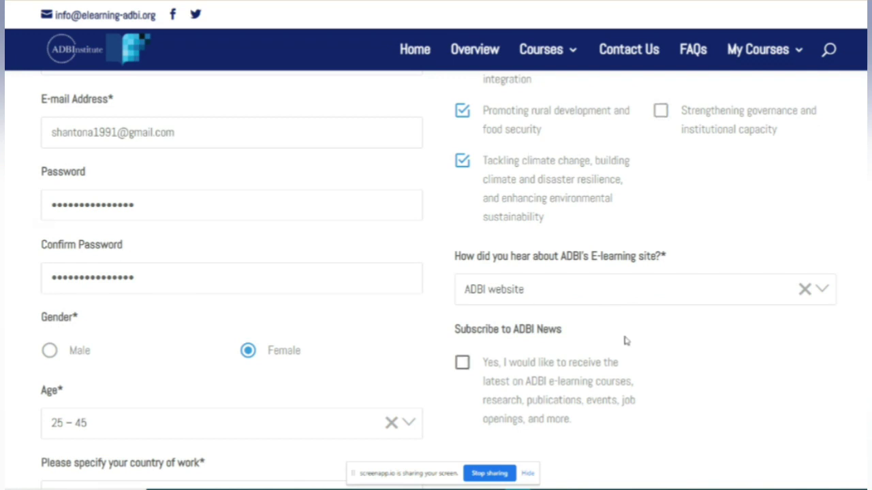
pyautogui.scroll(-1, 627, 339)
pyautogui.click(462, 301)
pyautogui.scroll(-1, 560, 352)
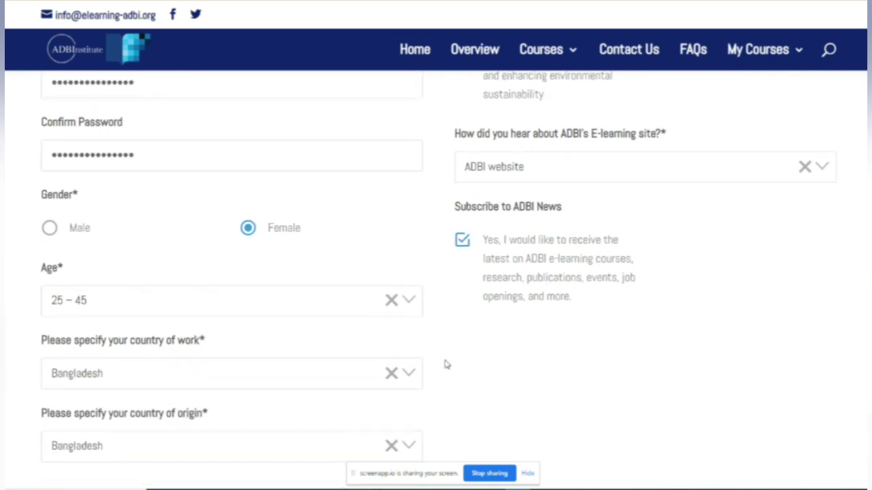
pyautogui.scroll(-4, 444, 364)
pyautogui.click(343, 261)
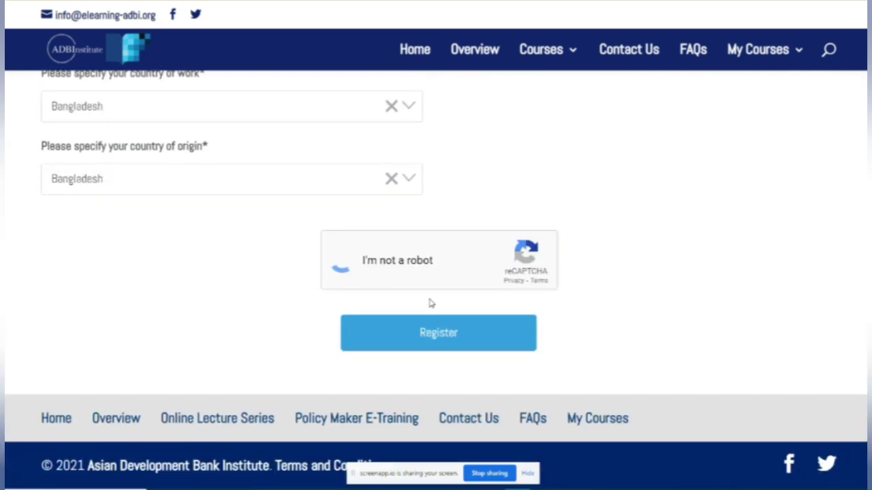
# - Submit the registration and respond to Chrome's save-password prompt
pyautogui.click(446, 335)
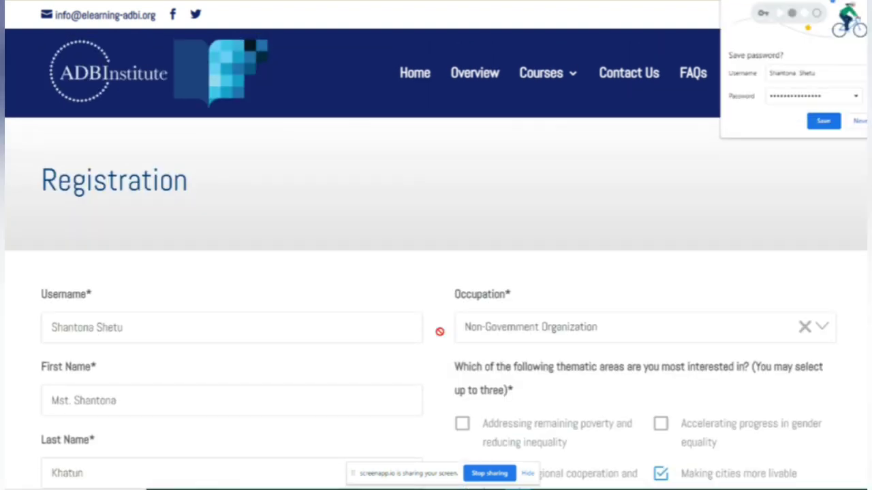
pyautogui.click(823, 122)
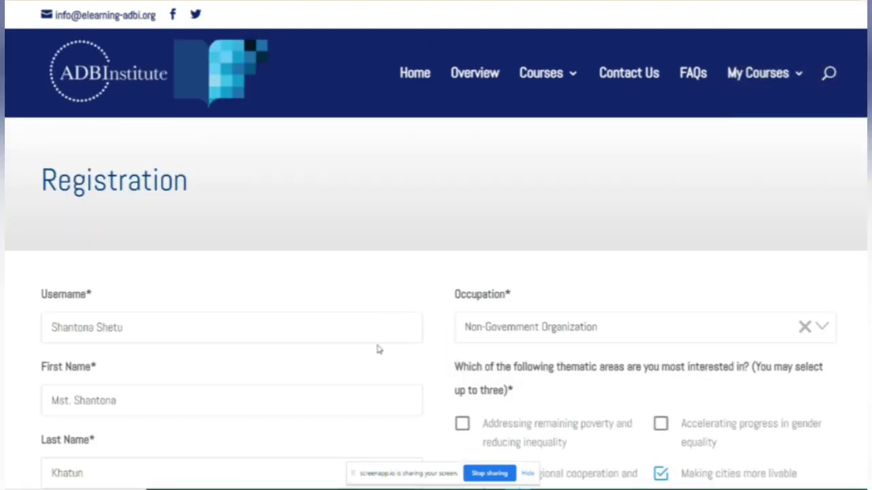
pyautogui.scroll(-5, 431, 354)
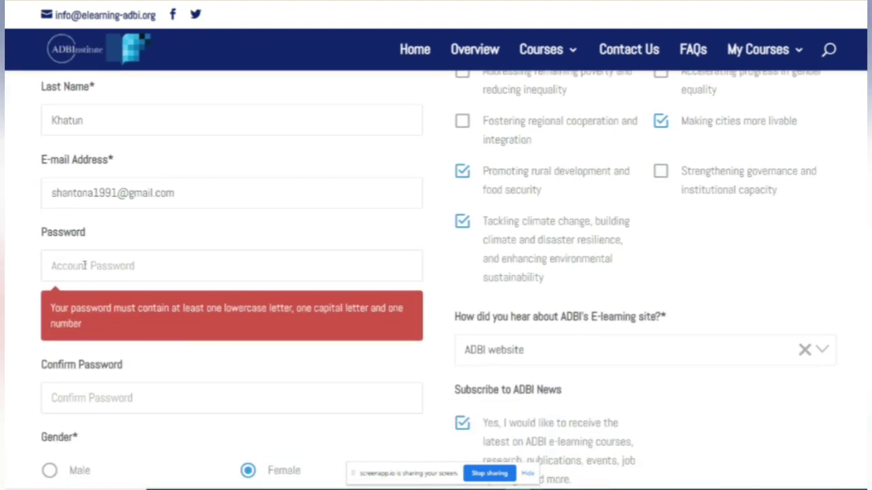
# - Re-enter a nine-character password in both Password and Confirm Password, fixing mistypes
pyautogui.click(78, 259)
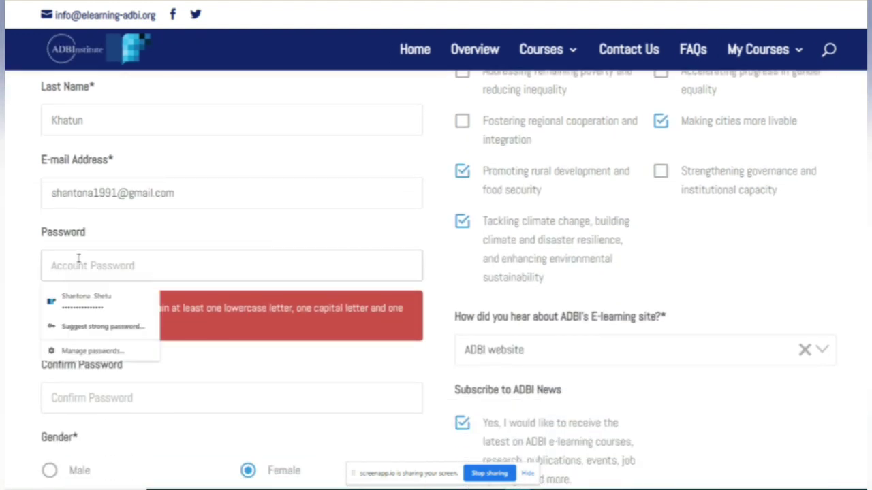
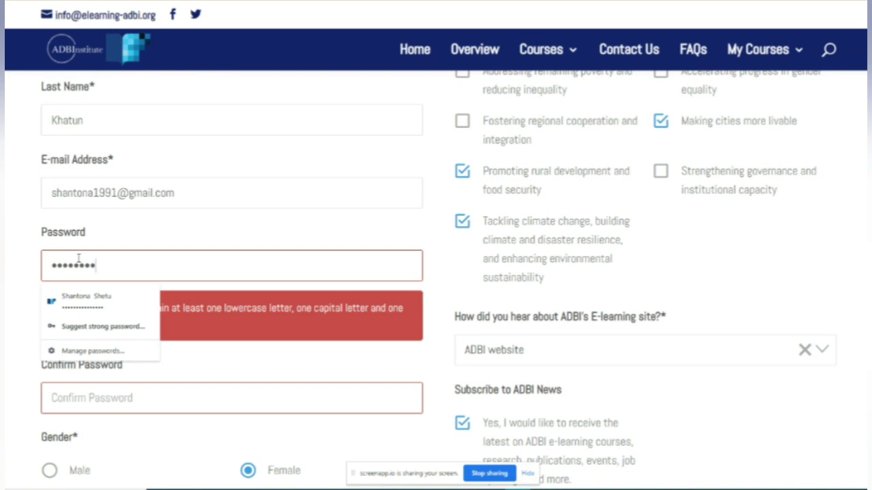
pyautogui.press('BackSpace')
pyautogui.press('BackSpace')
pyautogui.press('BackSpace')
pyautogui.press('BackSpace')
pyautogui.press('BackSpace')
pyautogui.press('BackSpace')
pyautogui.press('BackSpace')
pyautogui.press('BackSpace')
pyautogui.click(176, 403)
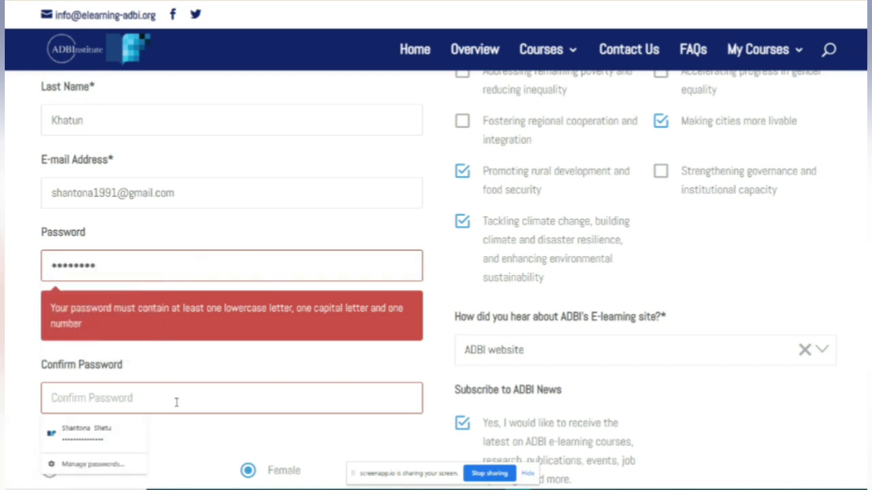
pyautogui.write('********')
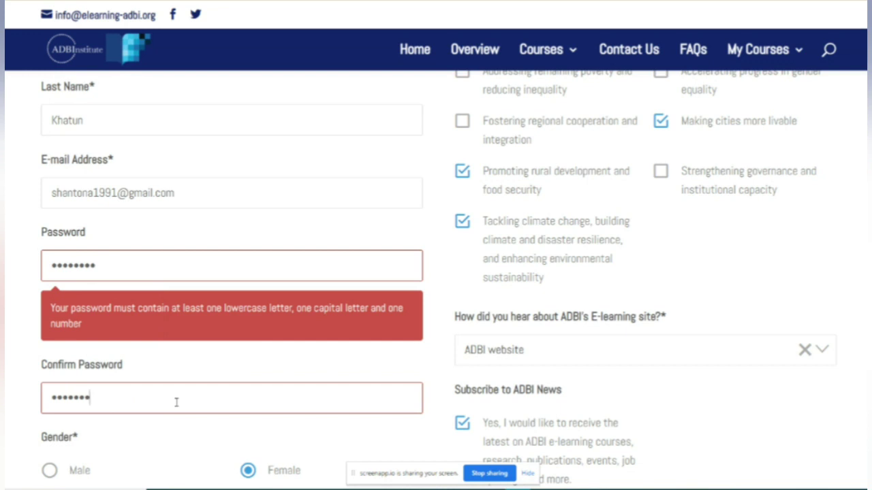
pyautogui.write('*')
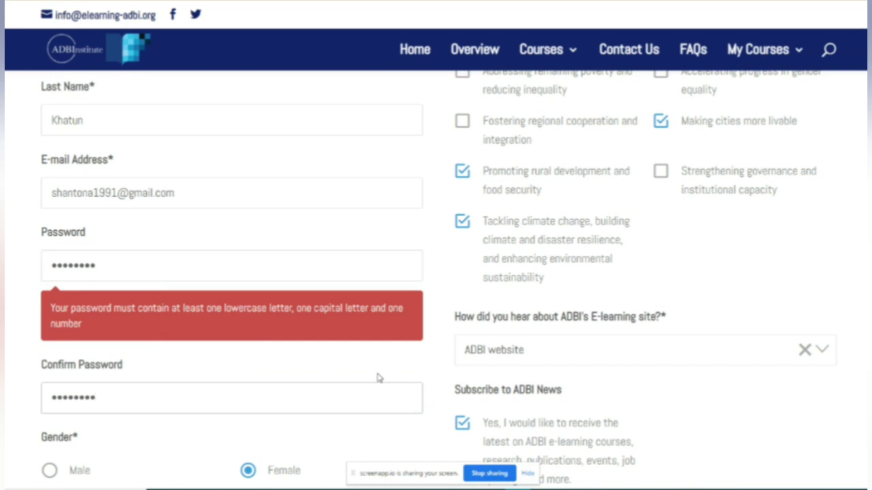
pyautogui.scroll(-1, 502, 313)
pyautogui.scroll(-5, 502, 312)
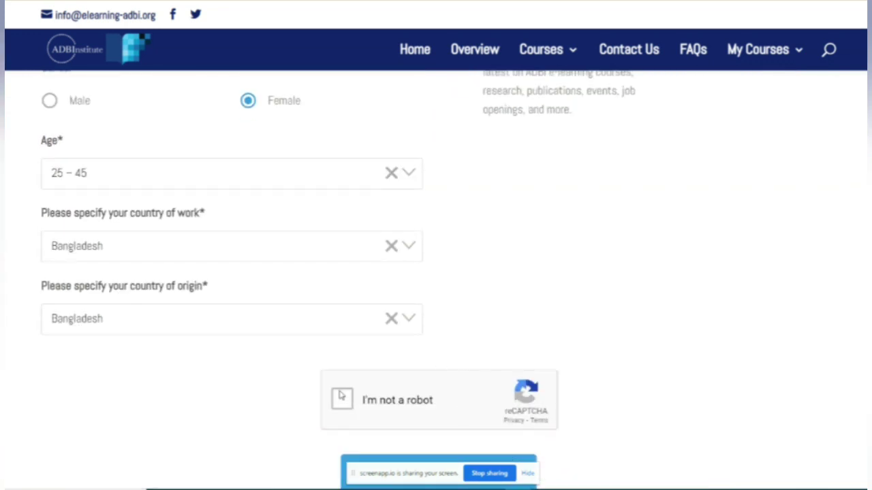
# - Pass the reCAPTCHA and resubmit, then return to the rejected Password field to retype it
pyautogui.click(343, 398)
pyautogui.scroll(-2, 408, 361)
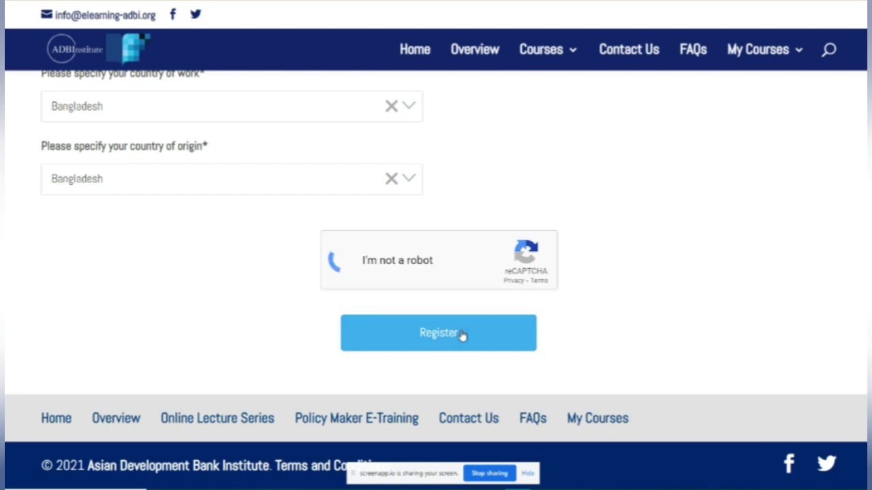
pyautogui.click(424, 344)
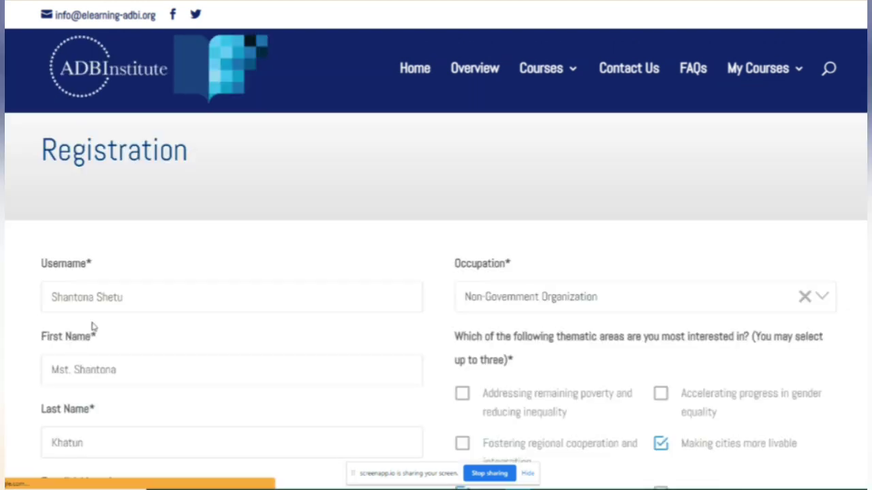
pyautogui.scroll(-5, 183, 304)
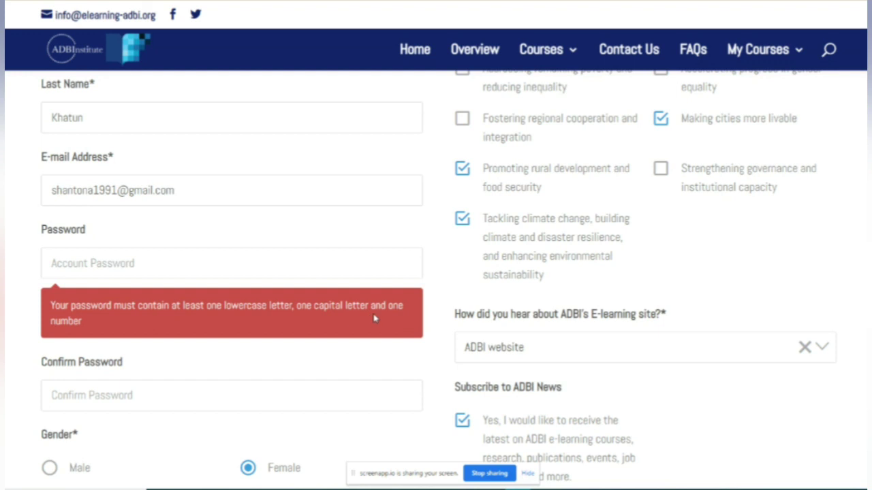
pyautogui.click(73, 261)
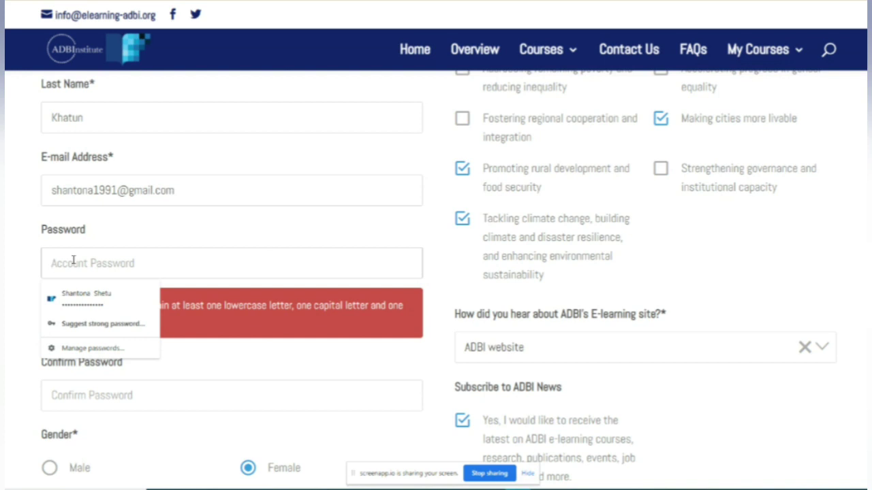
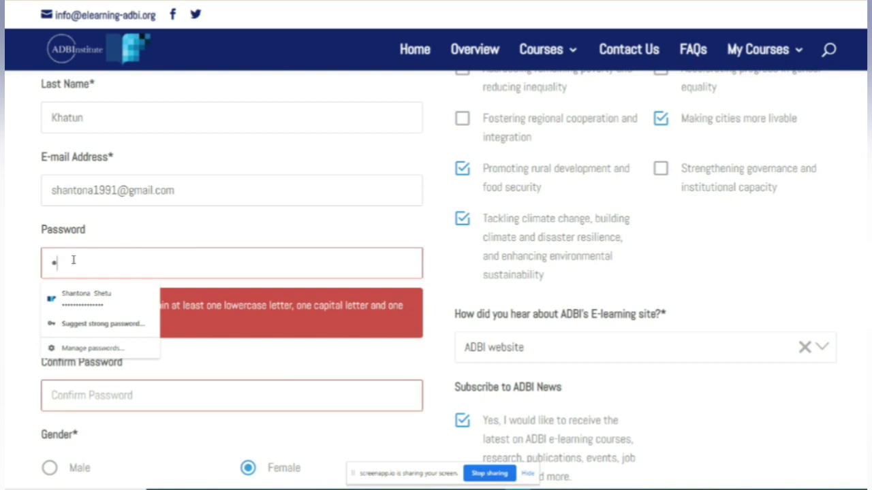
# - Type a new password, correcting typos and an overlong entry, and repeat it in Confirm Password
pyautogui.press('BackSpace')
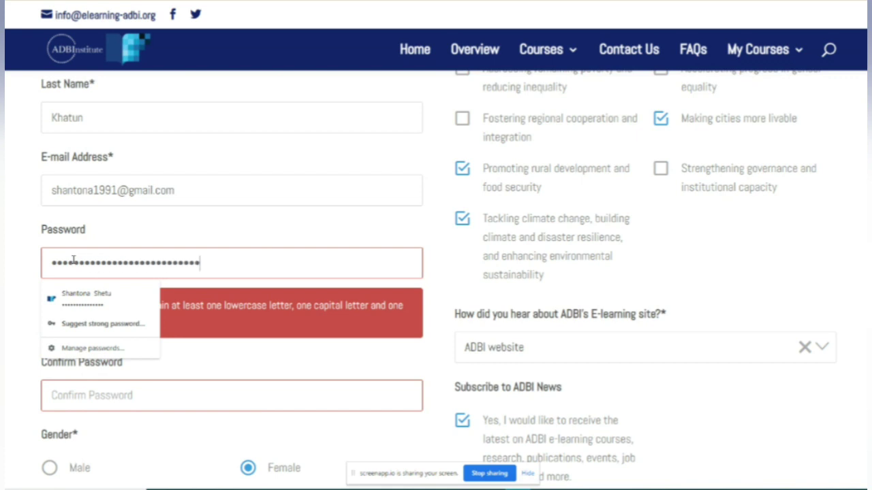
pyautogui.press('BackSpace')
pyautogui.press('BackSpace')
pyautogui.press('BackSpace')
pyautogui.press('BackSpace')
pyautogui.press('BackSpace')
pyautogui.press('BackSpace')
pyautogui.press('BackSpace')
pyautogui.press('BackSpace')
pyautogui.press('BackSpace')
pyautogui.press('BackSpace')
pyautogui.press('BackSpace')
pyautogui.press('BackSpace')
pyautogui.press('BackSpace')
pyautogui.press('BackSpace')
pyautogui.press('BackSpace')
pyautogui.press('BackSpace')
pyautogui.press('BackSpace')
pyautogui.press('BackSpace')
pyautogui.press('BackSpace')
pyautogui.press('BackSpace')
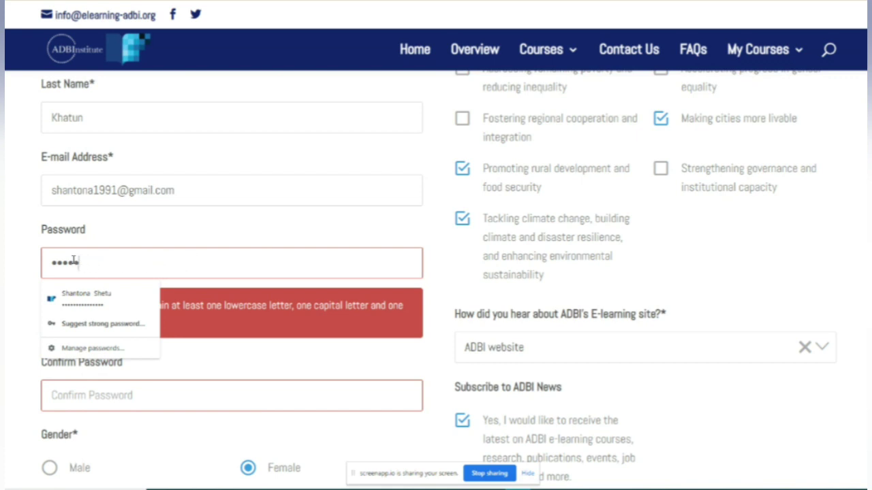
pyautogui.click(109, 401)
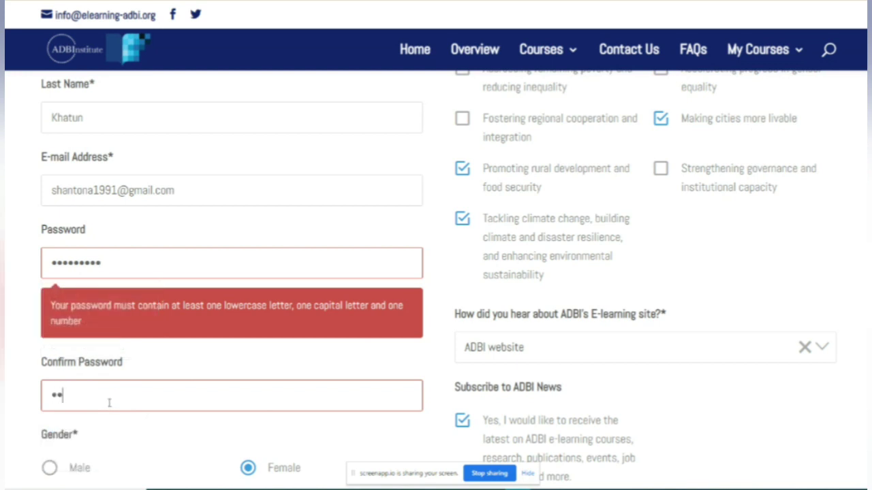
# - Tick 'I'm not a robot' and register with the new password
pyautogui.scroll(-2, 236, 325)
pyautogui.scroll(-6, 236, 325)
pyautogui.click(349, 260)
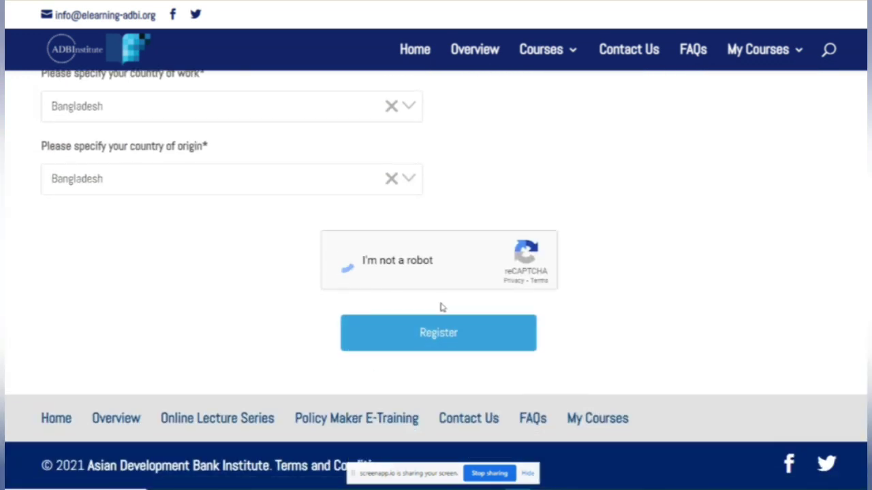
pyautogui.click(419, 335)
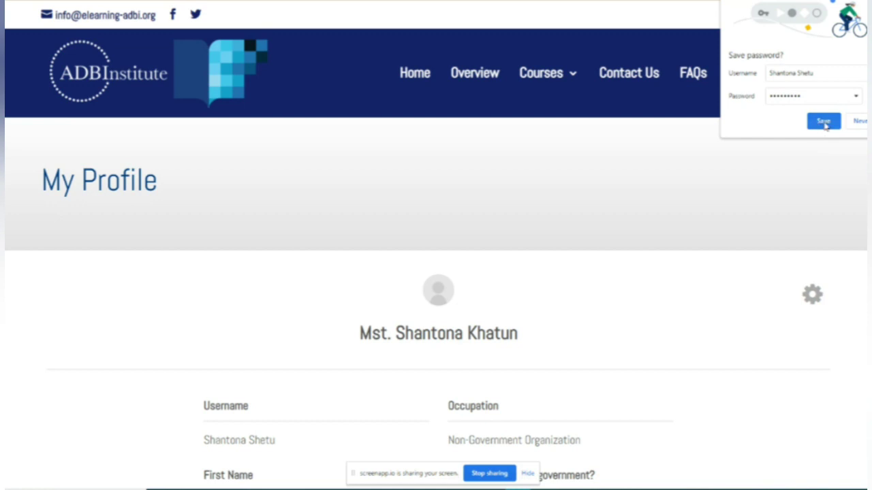
# - Save the new account's login in Chrome and bookmark the My Profile page to the Bookmarks bar
pyautogui.click(783, 96)
pyautogui.click(824, 123)
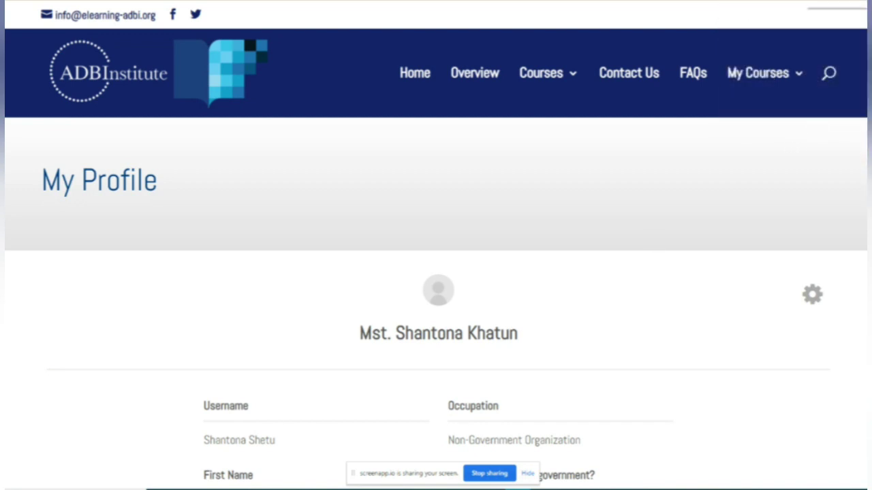
pyautogui.hotkey('ctrl', 'd')
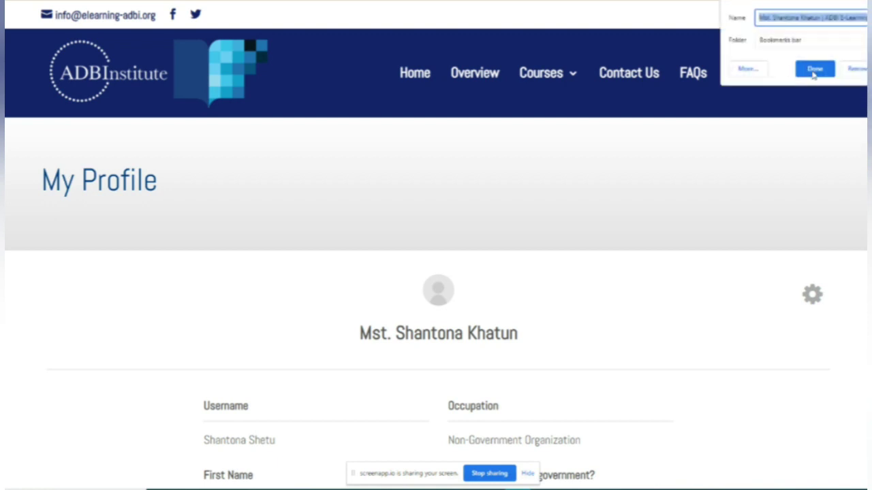
pyautogui.click(814, 69)
# - Review the My Profile registration details, including age 25–45 and country Bangladesh
pyautogui.scroll(-5, 154, 299)
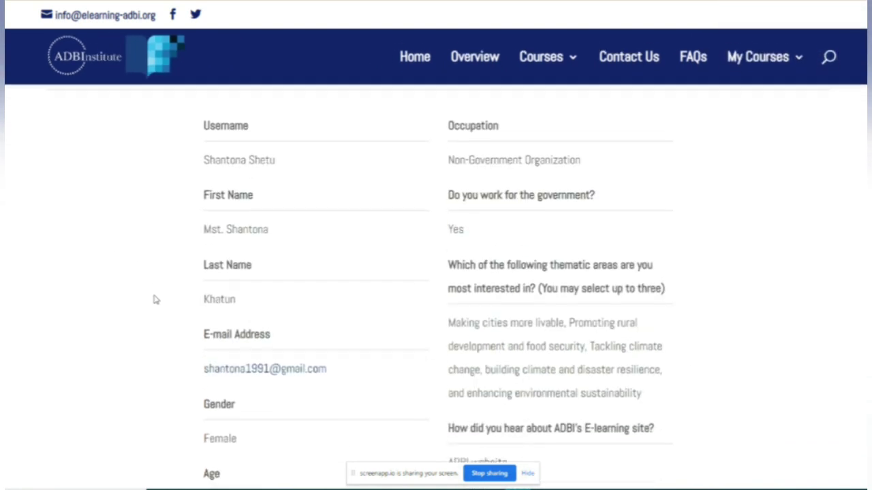
pyautogui.scroll(-3, 198, 315)
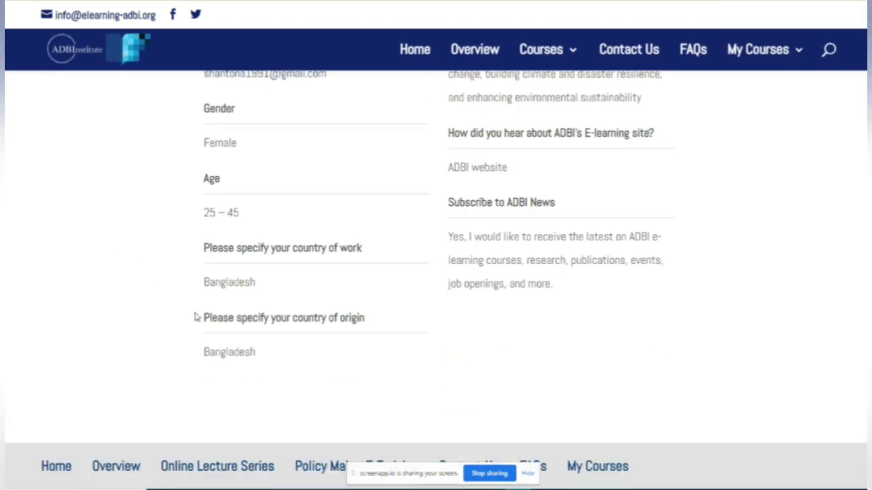
pyautogui.scroll(8, 467, 325)
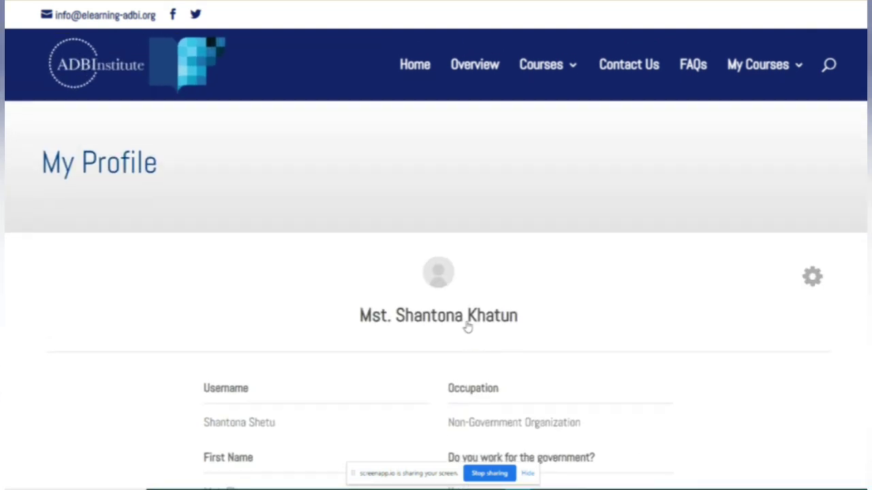
pyautogui.moveTo(773, 87)
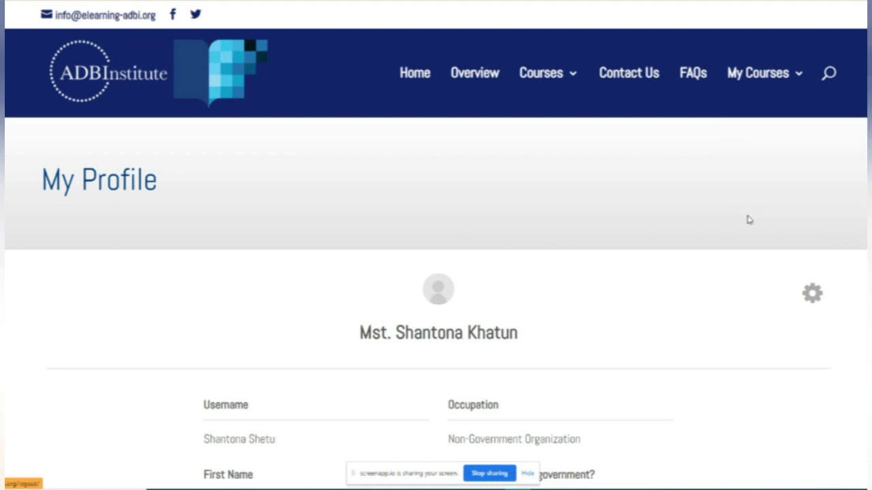
# - Update the account from the My Account page and confirm the success message
pyautogui.click(783, 155)
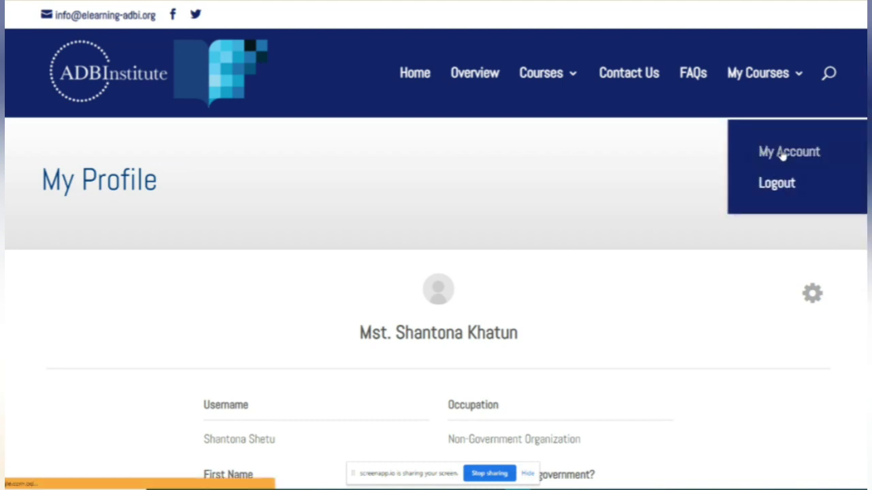
pyautogui.scroll(-3, 366, 288)
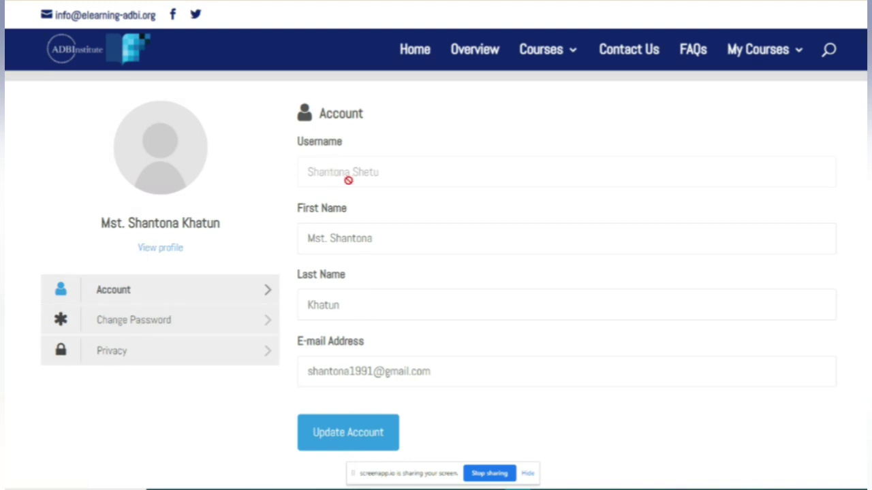
pyautogui.scroll(-1, 363, 398)
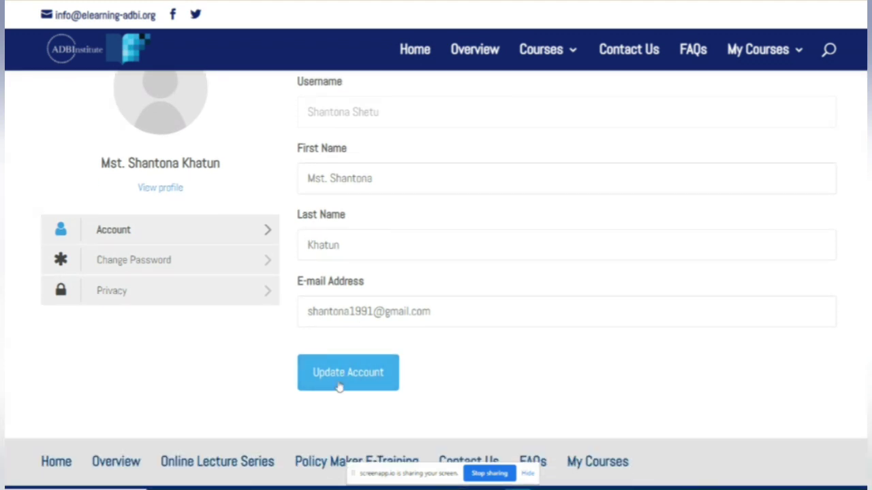
pyautogui.click(339, 387)
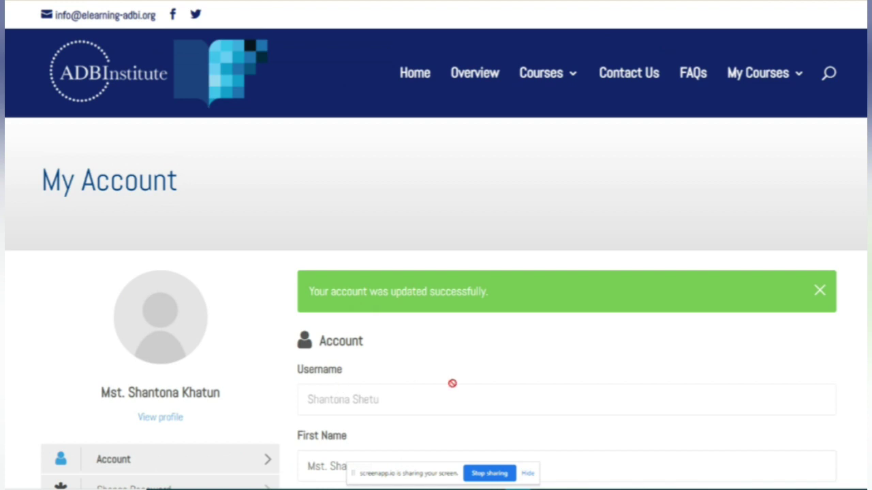
pyautogui.scroll(-5, 432, 305)
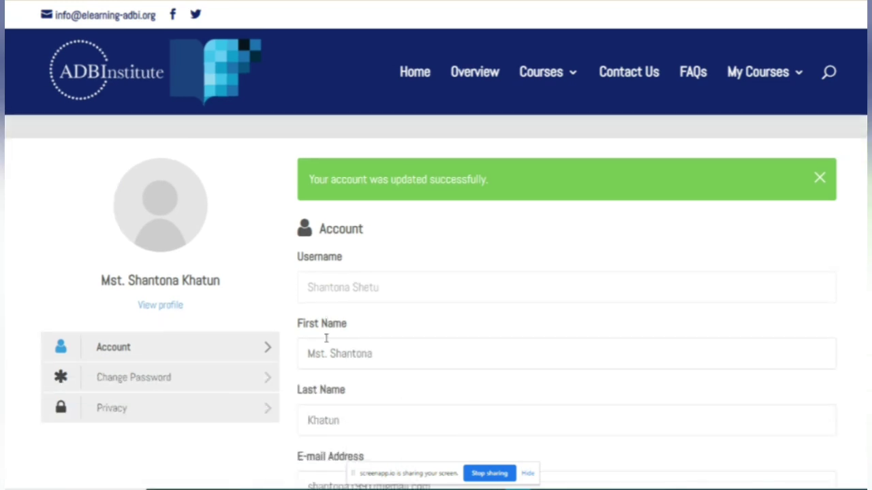
pyautogui.scroll(5, 502, 363)
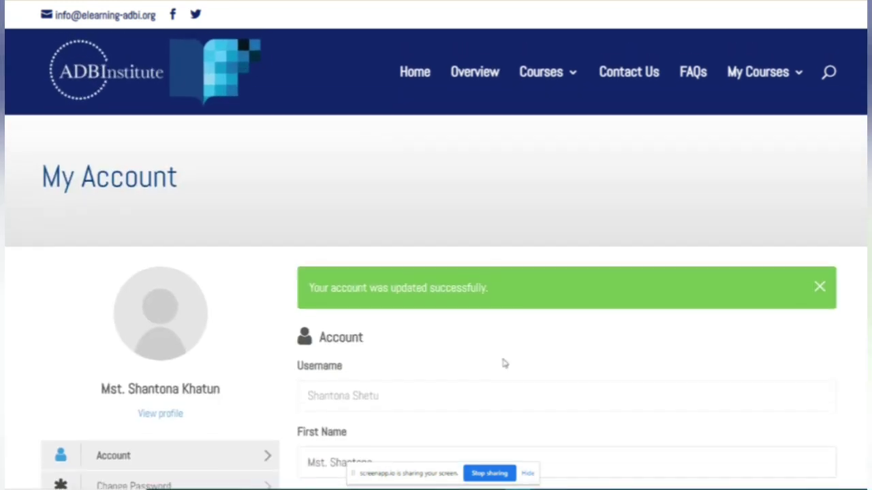
pyautogui.moveTo(562, 79)
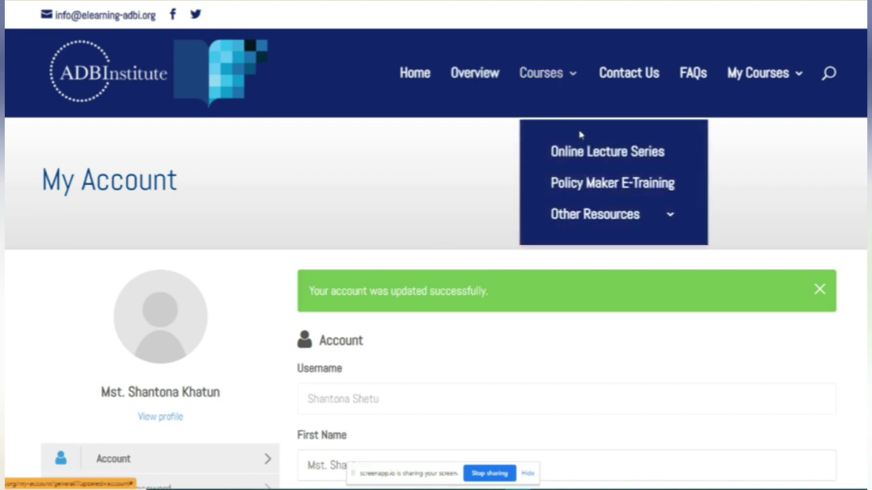
# - From Online Lecture Series, open the free Climate Change and Sovereign Risk course page
pyautogui.click(588, 158)
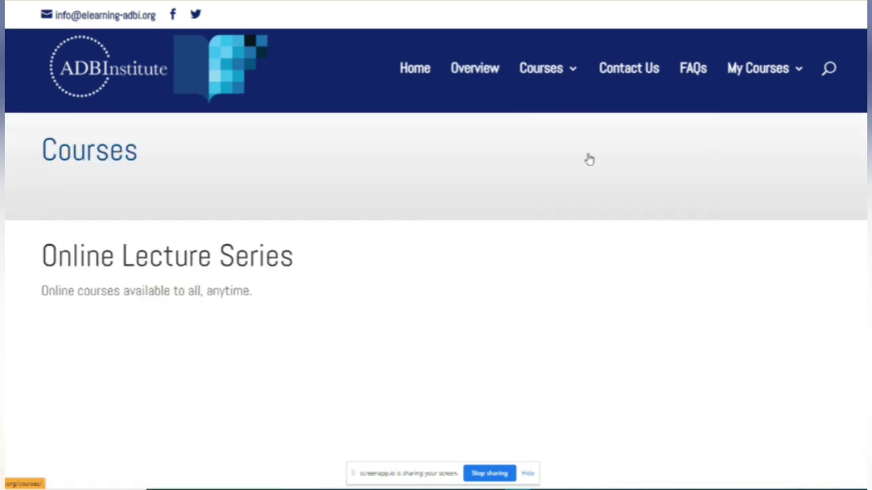
pyautogui.scroll(-3, 404, 204)
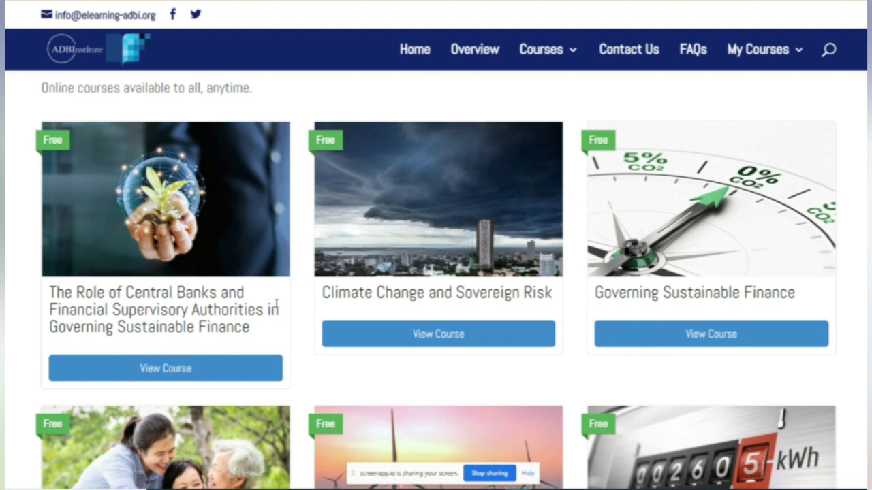
pyautogui.click(424, 337)
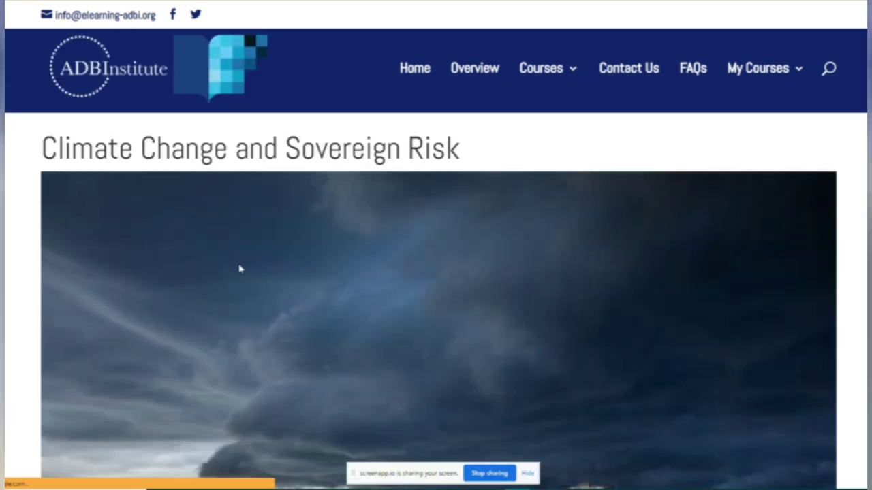
pyautogui.scroll(-5, 401, 327)
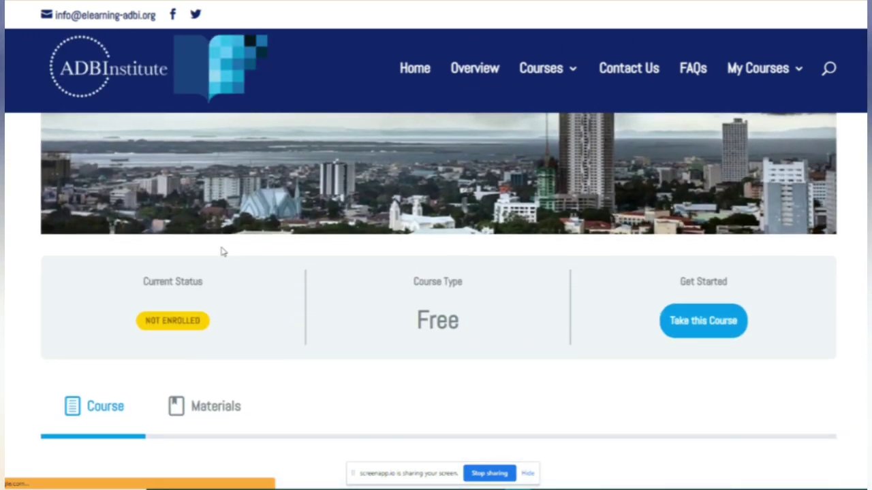
pyautogui.scroll(-1, 170, 286)
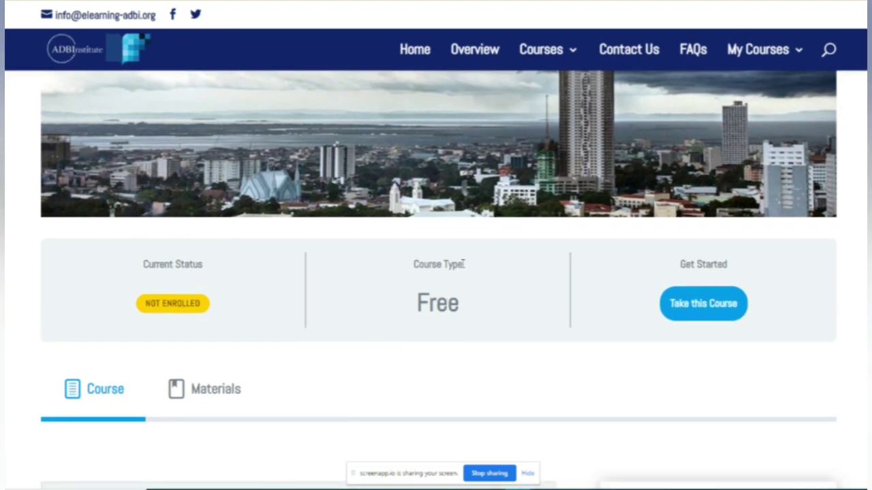
# - Take the Climate Change and Sovereign Risk course, which then shows 0% complete, 0/5 steps
pyautogui.click(702, 305)
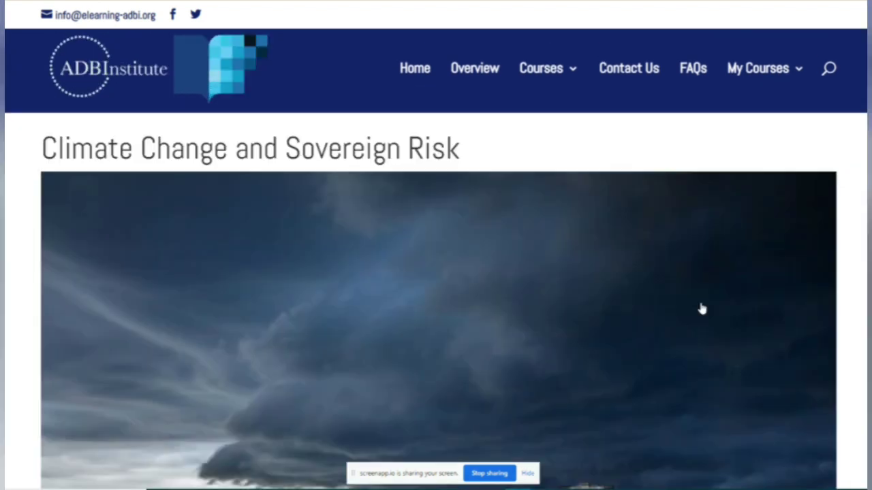
pyautogui.scroll(-5, 167, 276)
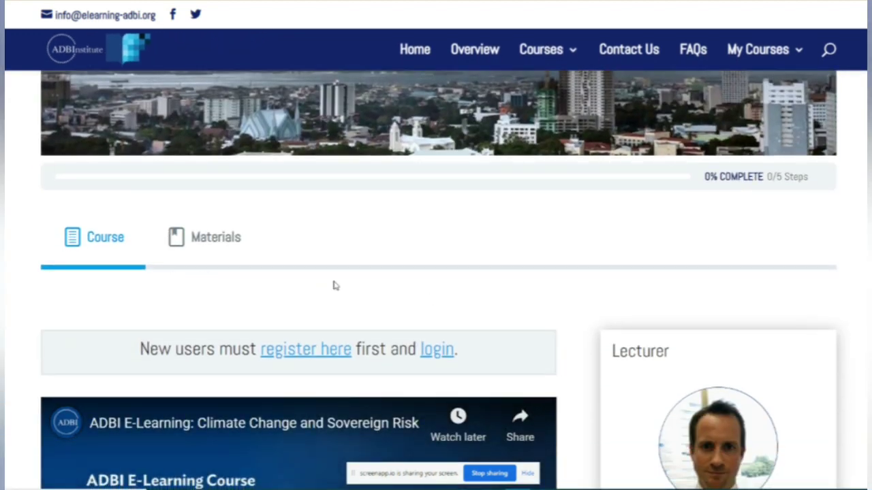
pyautogui.scroll(-3, 295, 283)
pyautogui.scroll(-5, 296, 283)
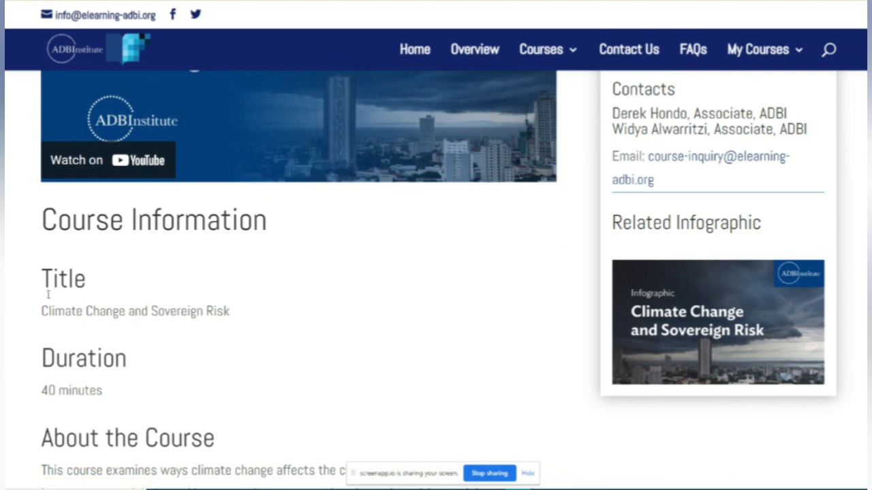
pyautogui.scroll(-1, 104, 381)
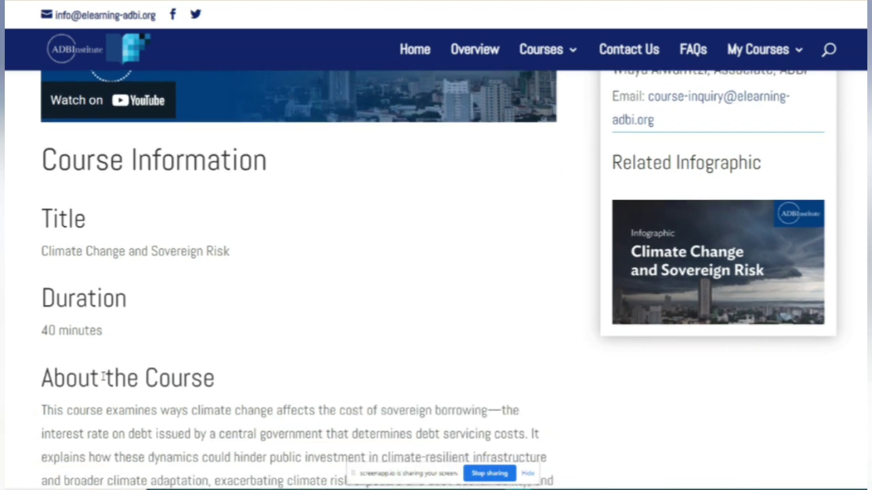
pyautogui.scroll(-7, 103, 377)
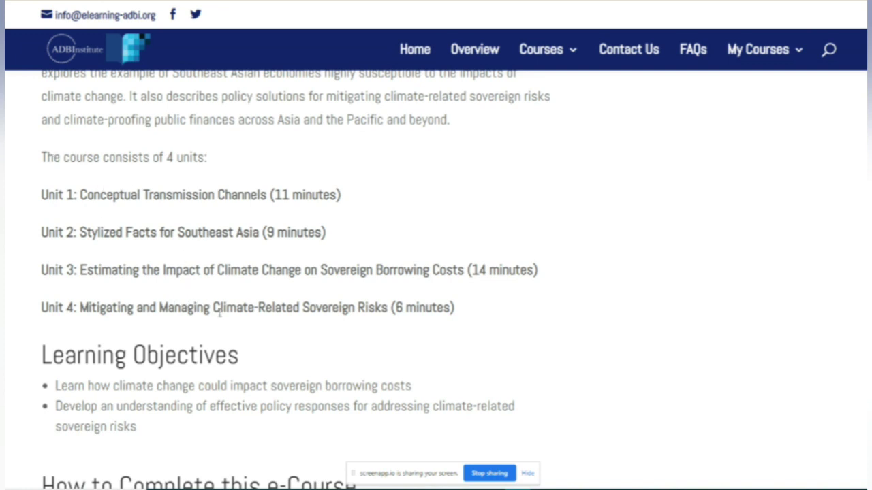
pyautogui.scroll(-4, 219, 312)
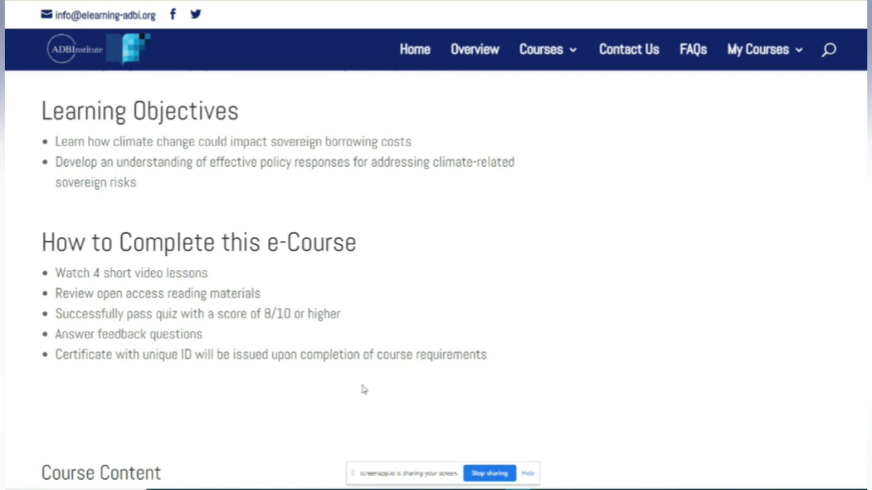
# - Browse the 40-minute course's four units, closing quiz and lecturer details
pyautogui.scroll(-3, 272, 357)
pyautogui.scroll(-1, 256, 279)
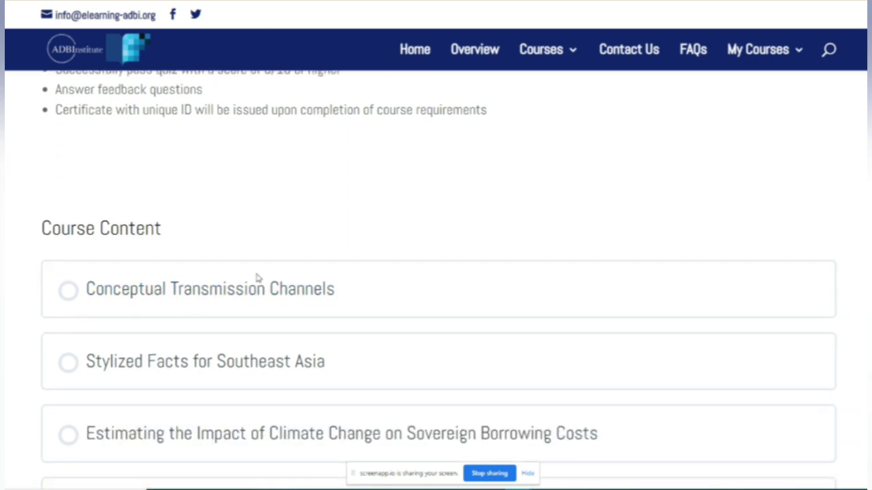
pyautogui.scroll(-3, 249, 294)
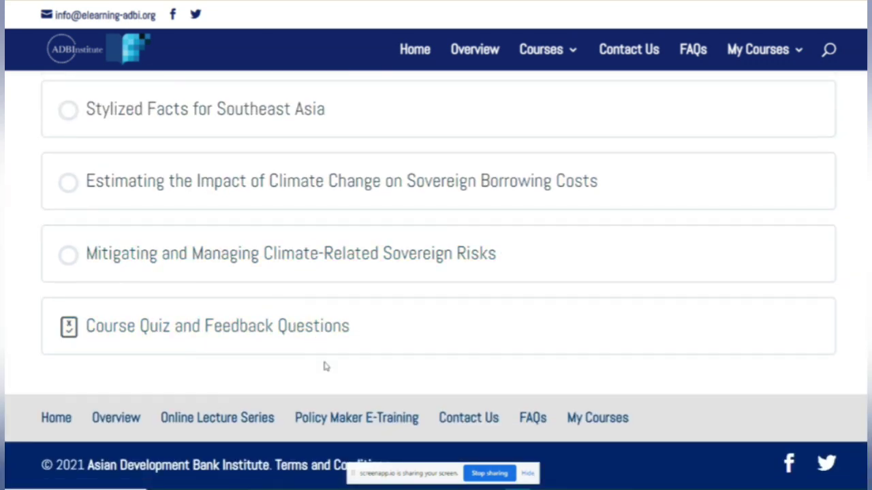
pyautogui.scroll(15, 317, 372)
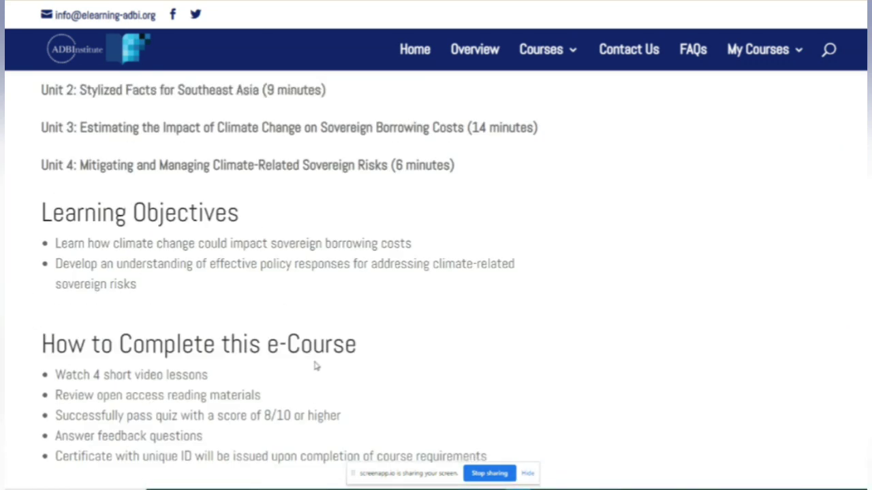
pyautogui.scroll(-5, 409, 361)
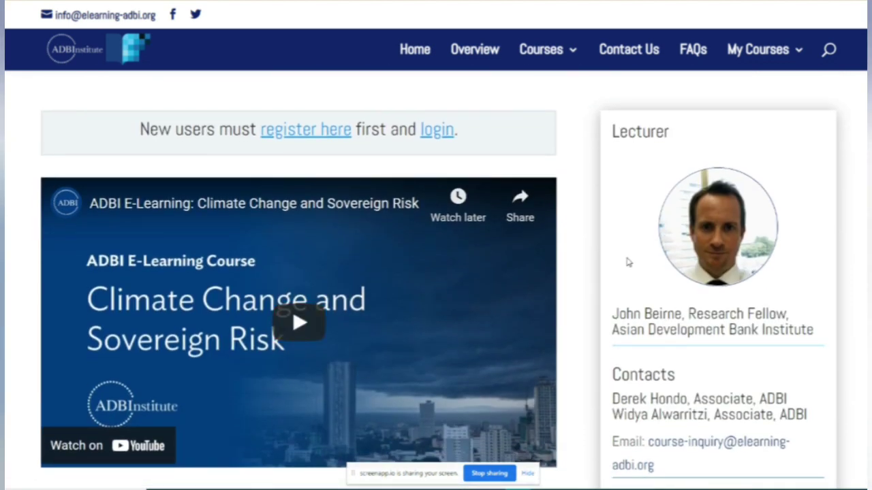
pyautogui.scroll(-1, 653, 266)
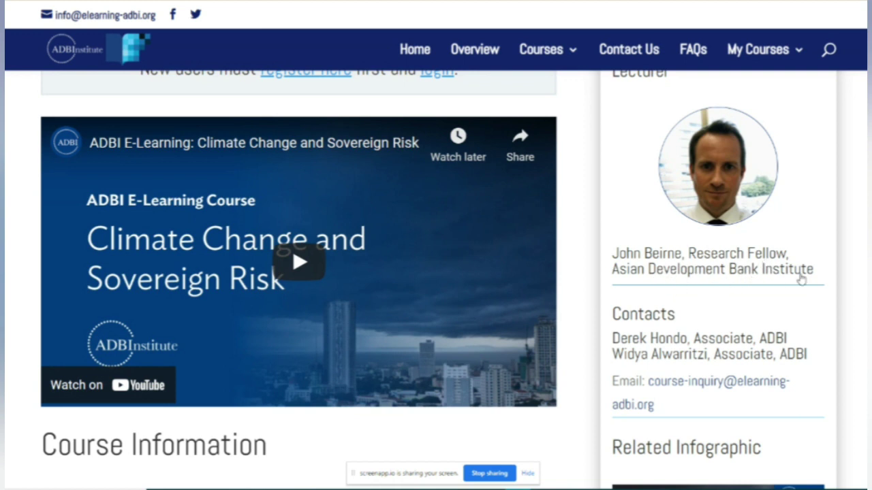
pyautogui.scroll(-1, 679, 307)
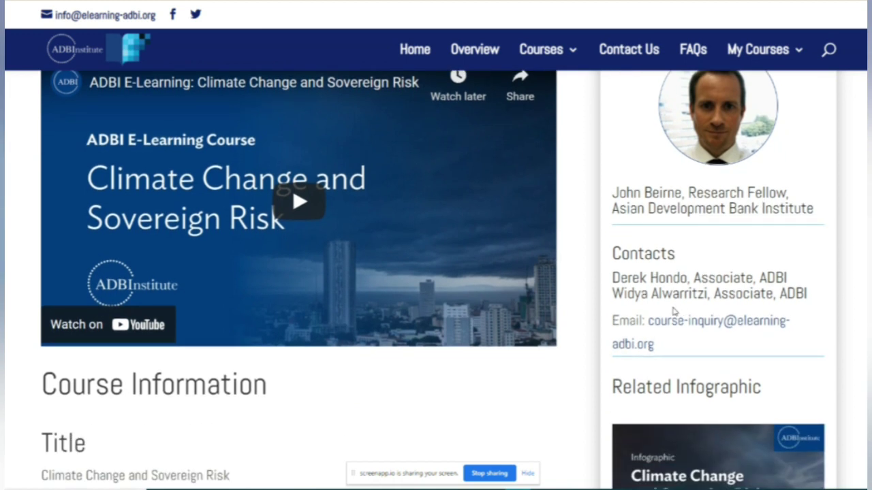
pyautogui.scroll(-2, 679, 312)
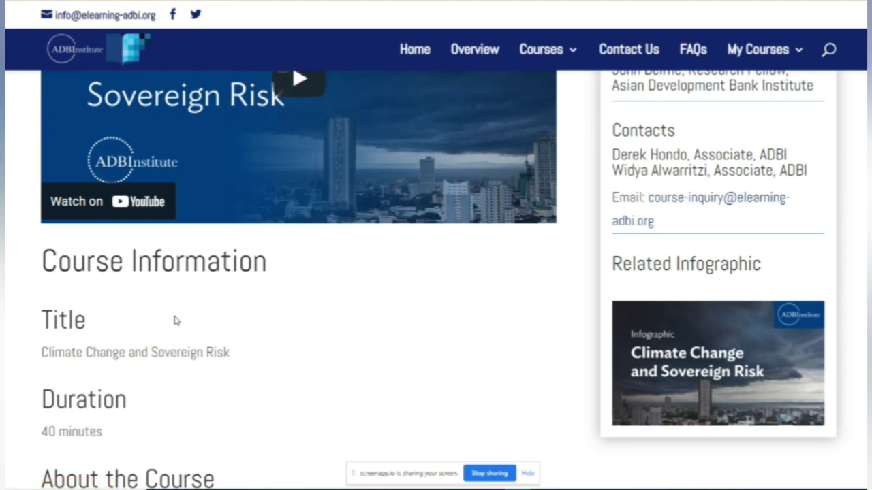
pyautogui.scroll(4, 174, 320)
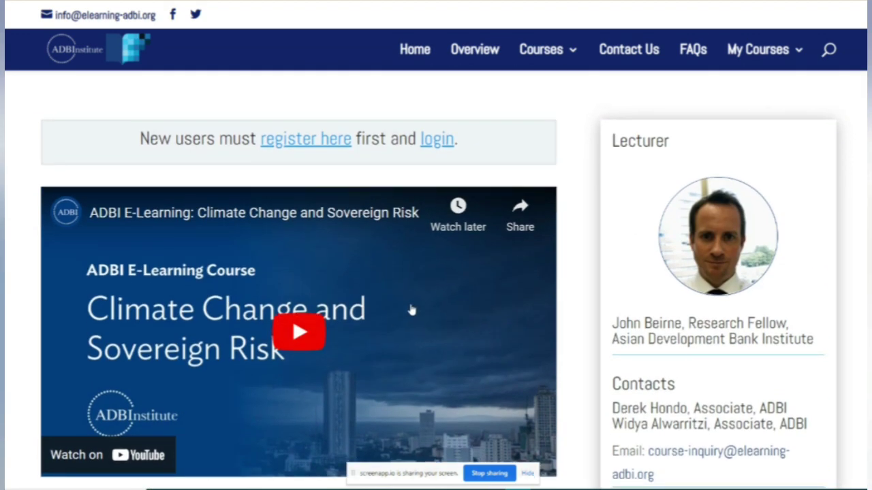